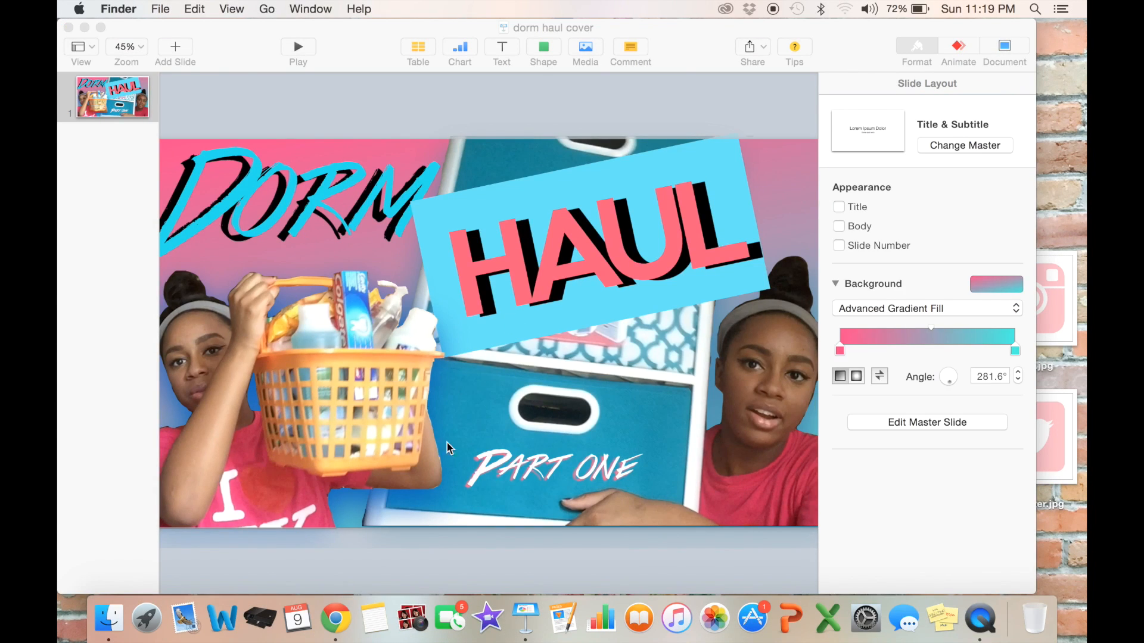
Reposition the basket photo, drawer photo, HAUL banner, DORM title and Part One text slightly on the dorm haul cover slide
click(326, 407)
drag(343, 467, 335, 402)
mouse_move(556, 374)
mouse_down()
mouse_move(576, 427)
mouse_move(557, 331)
mouse_move(558, 360)
mouse_up()
mouse_move(548, 251)
mouse_down()
mouse_move(539, 236)
mouse_move(553, 260)
mouse_move(554, 210)
mouse_move(552, 246)
mouse_up()
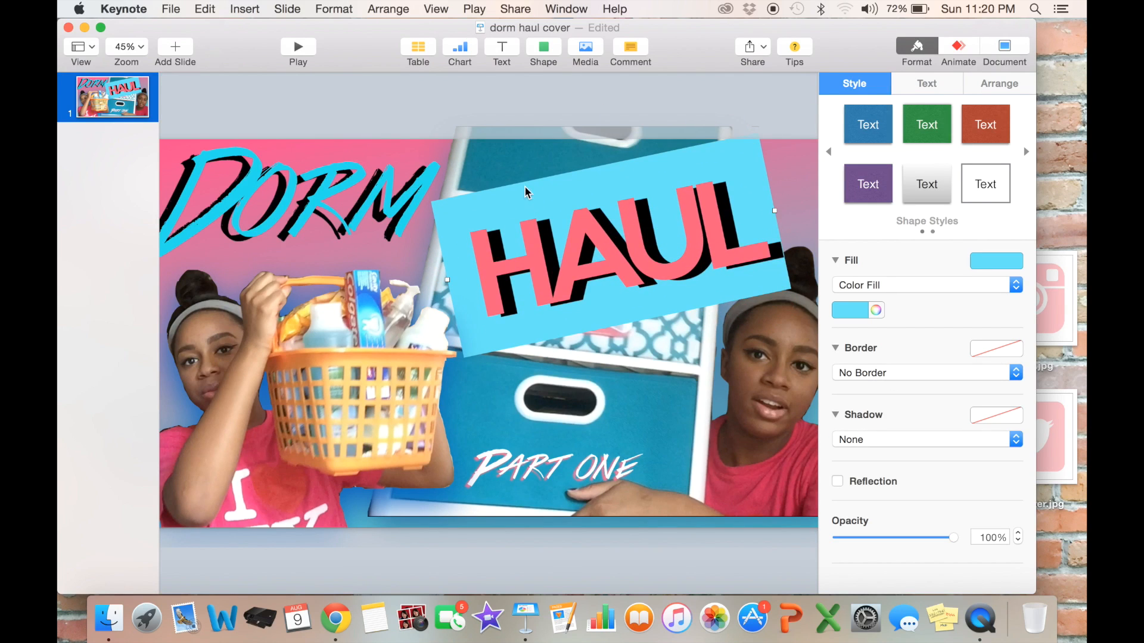
drag(314, 201, 317, 193)
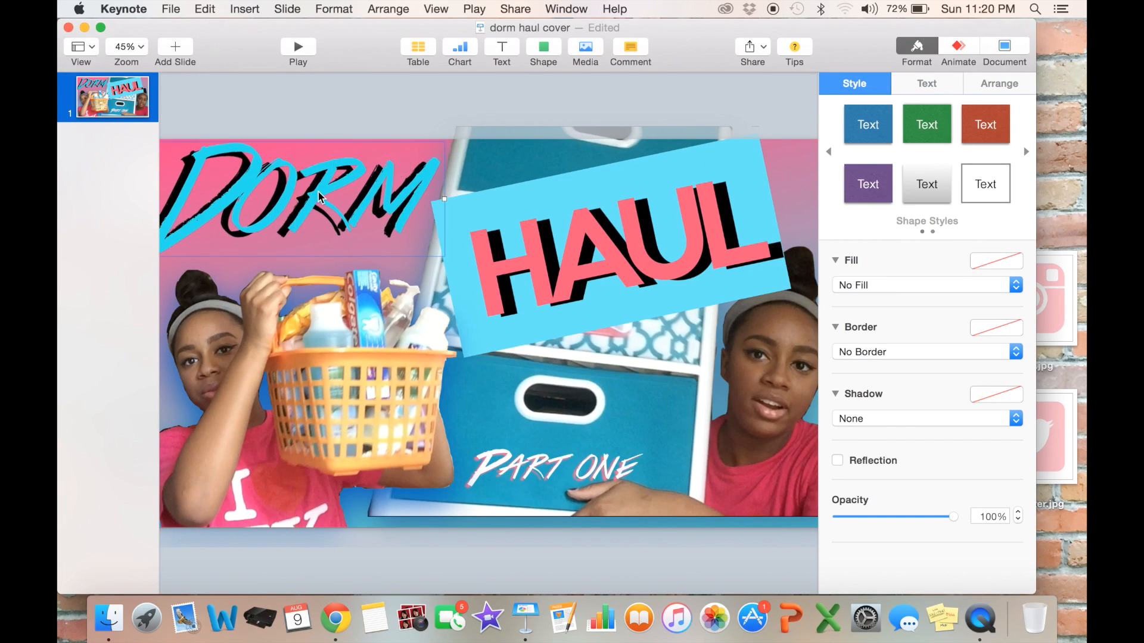
mouse_move(512, 462)
mouse_down()
mouse_move(524, 471)
mouse_move(518, 458)
mouse_up()
drag(585, 405, 585, 410)
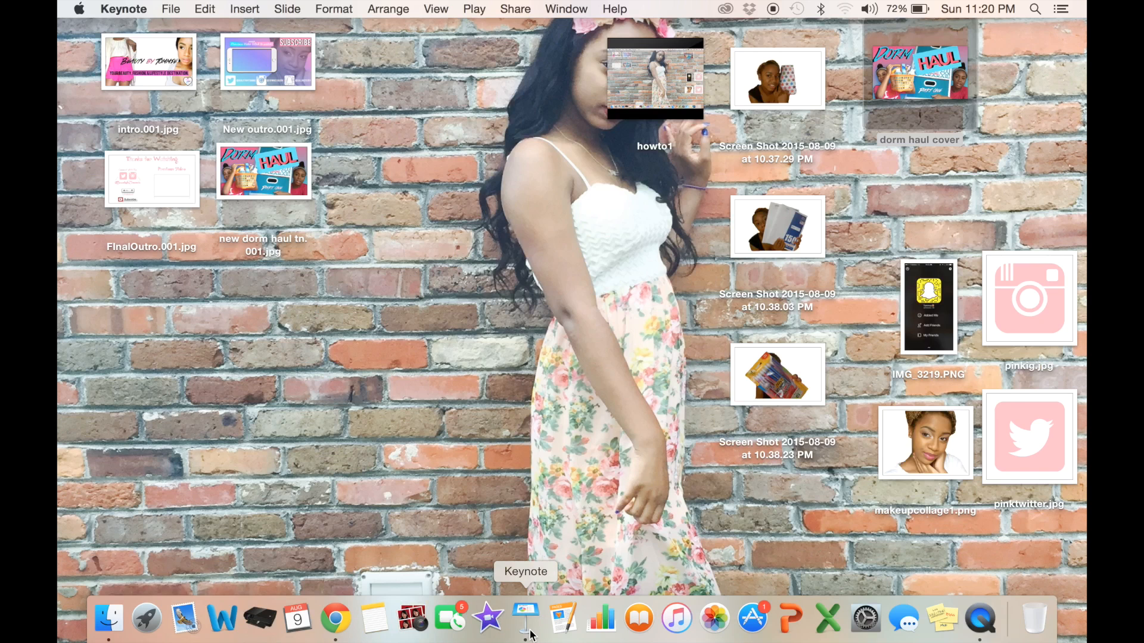
Create a new presentation with the wide version of the White theme
click(527, 619)
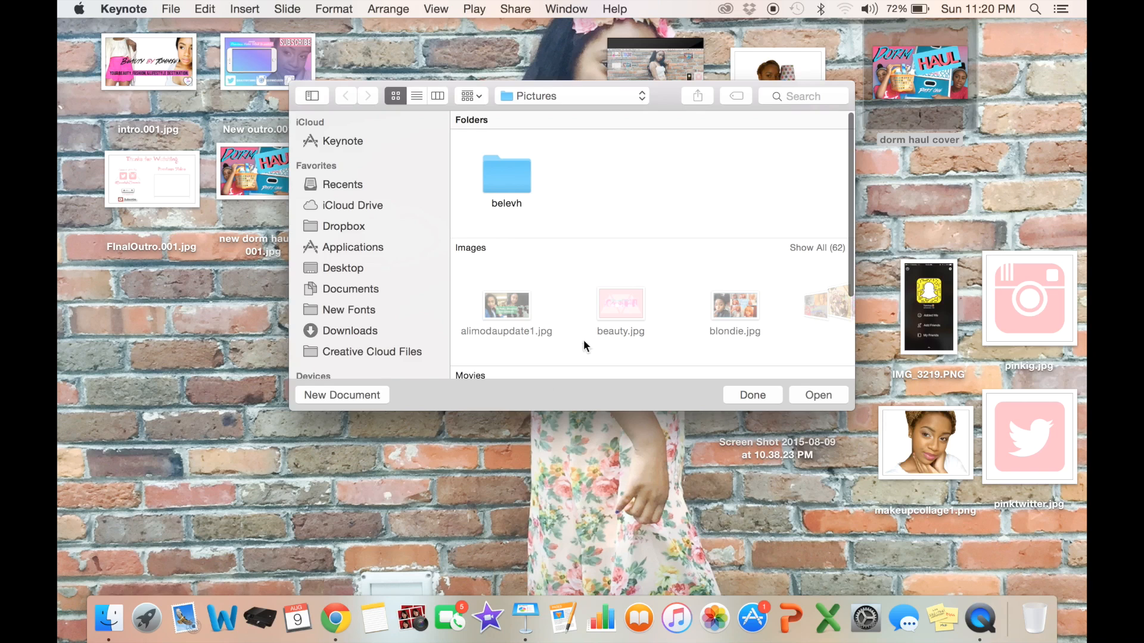
click(360, 393)
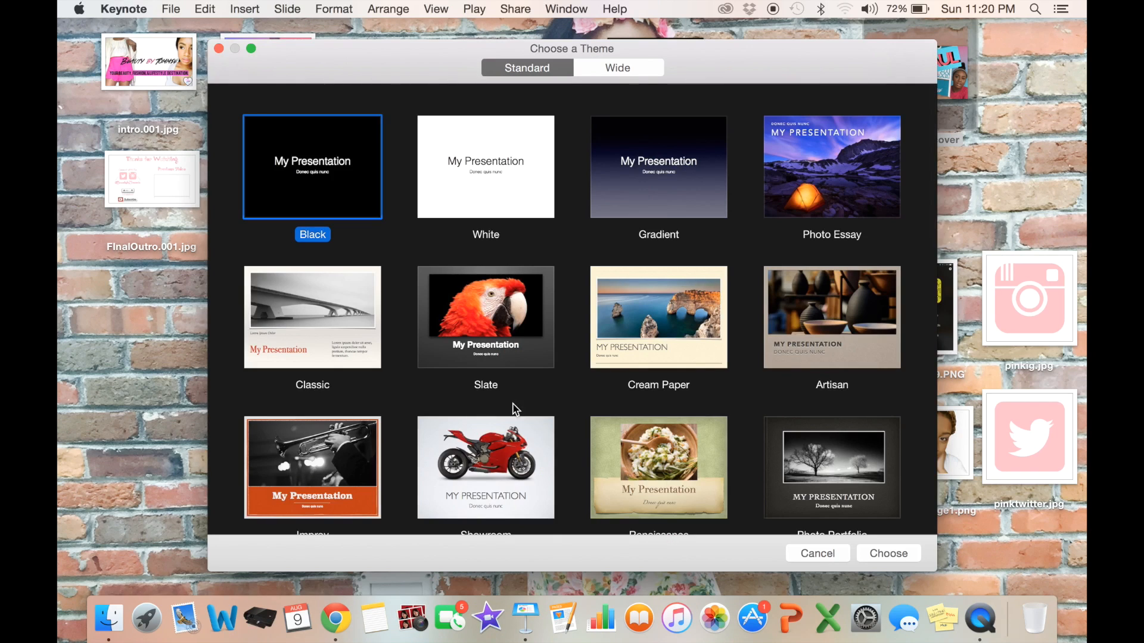
click(604, 70)
click(506, 149)
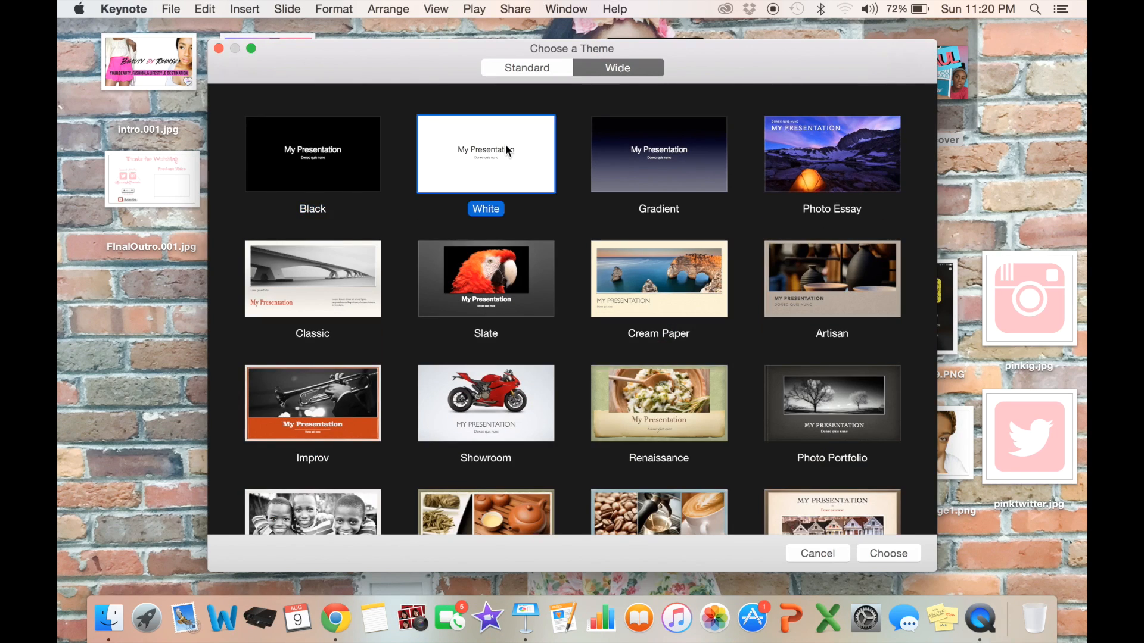
click(907, 552)
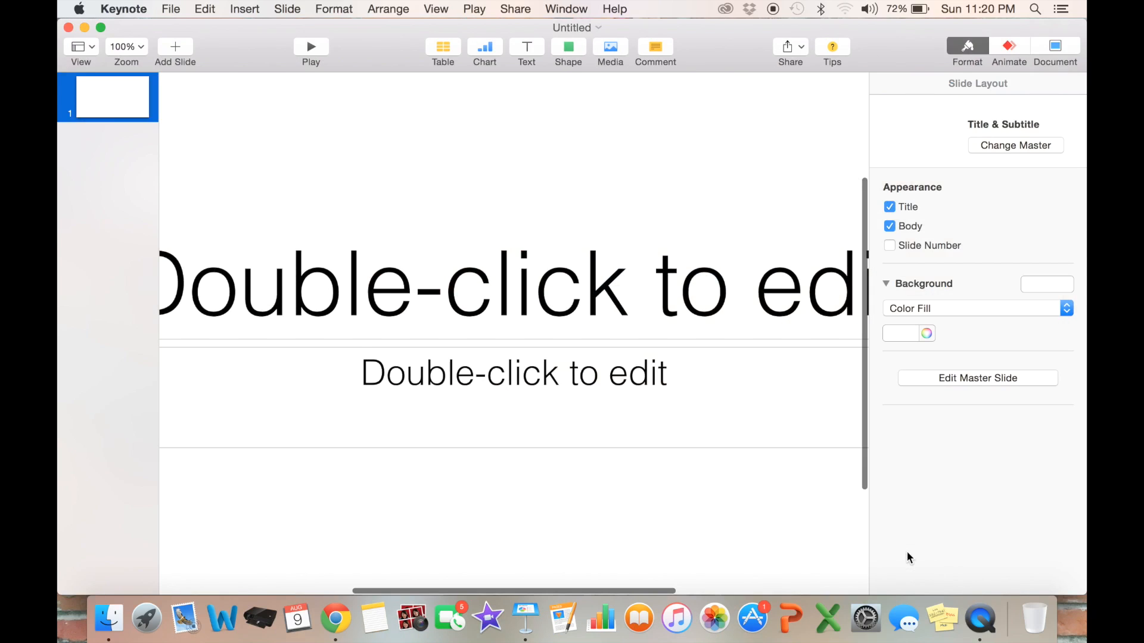
Delete the title and subtitle placeholders from the slide
key(Delete)
click(732, 359)
key(Delete)
Add a text box reading "BeautybyTommie" in the middle of the slide
click(538, 49)
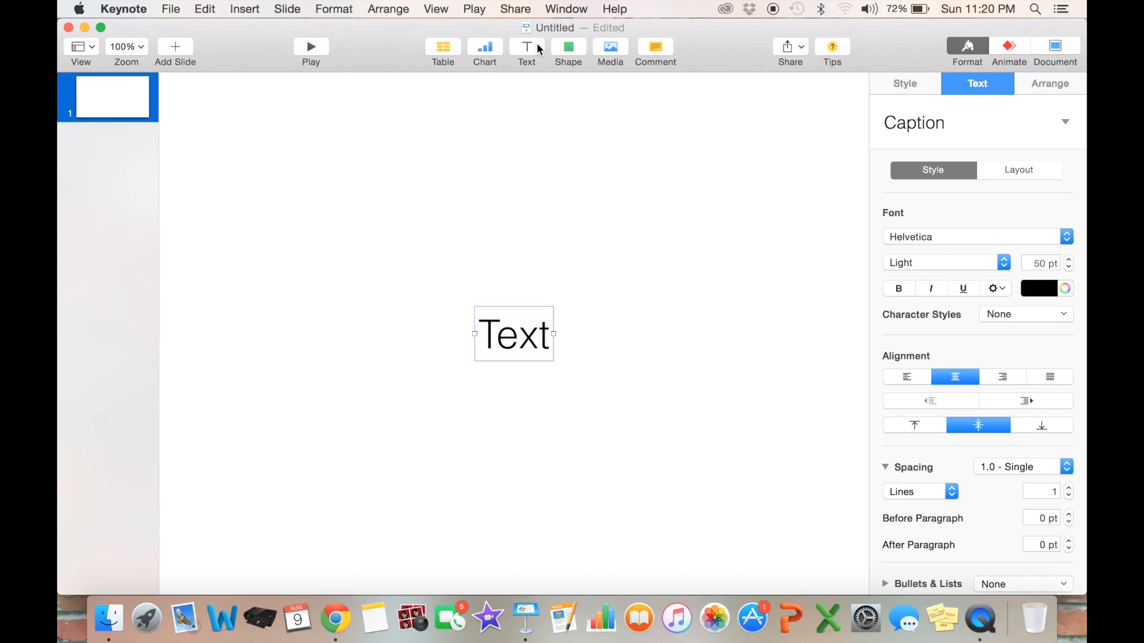
double_click(509, 357)
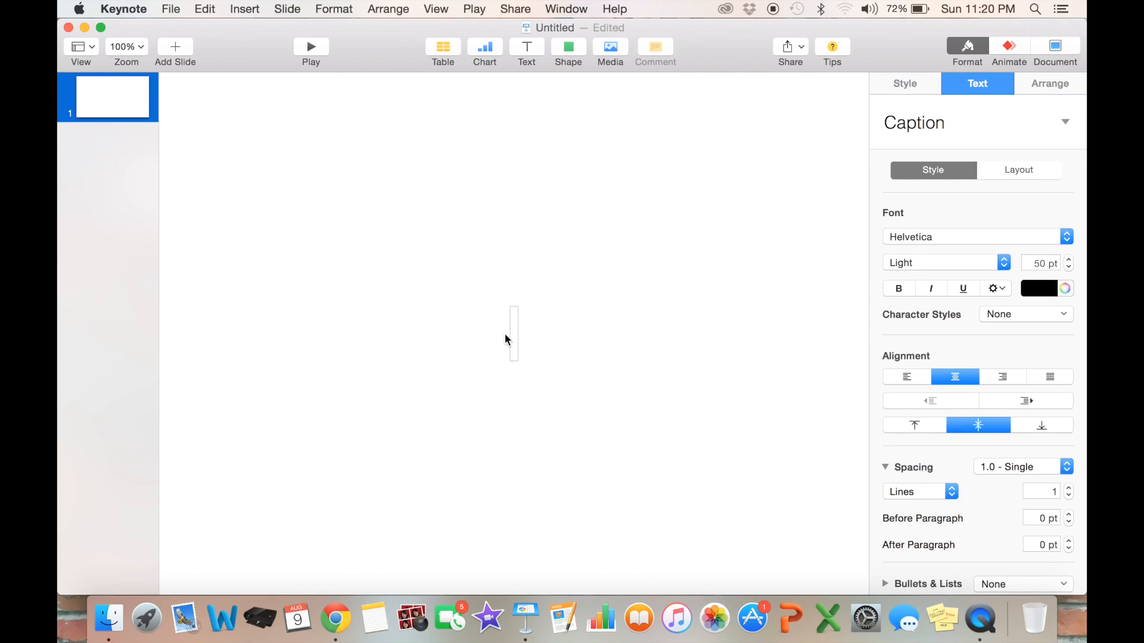
text(T)
key(BackSpace)
text(Bea)
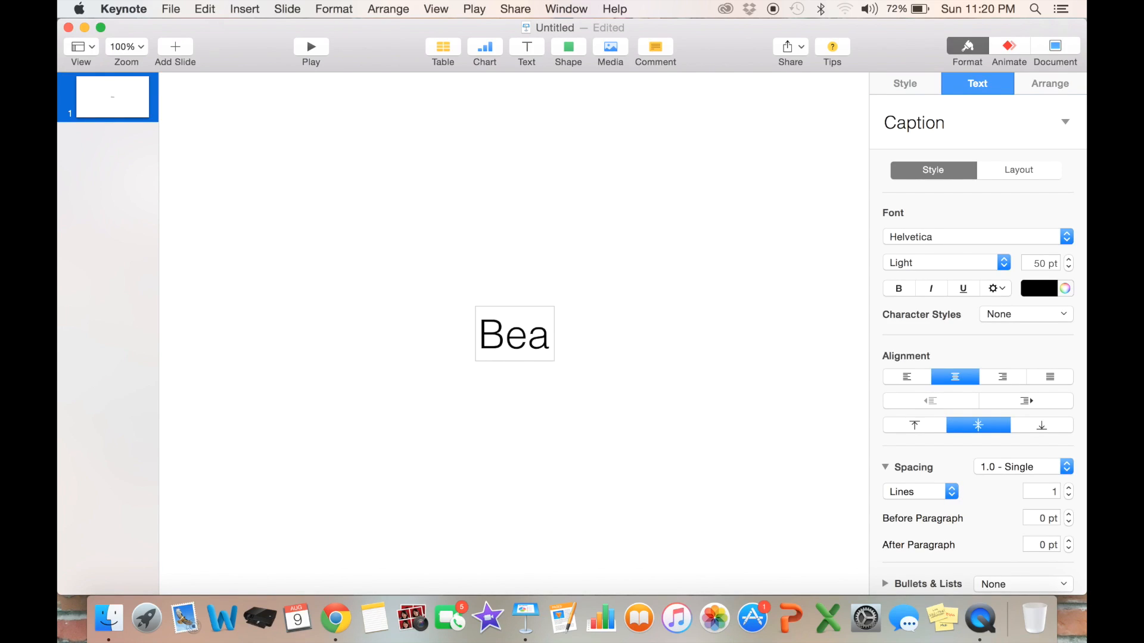
text(utybyTp)
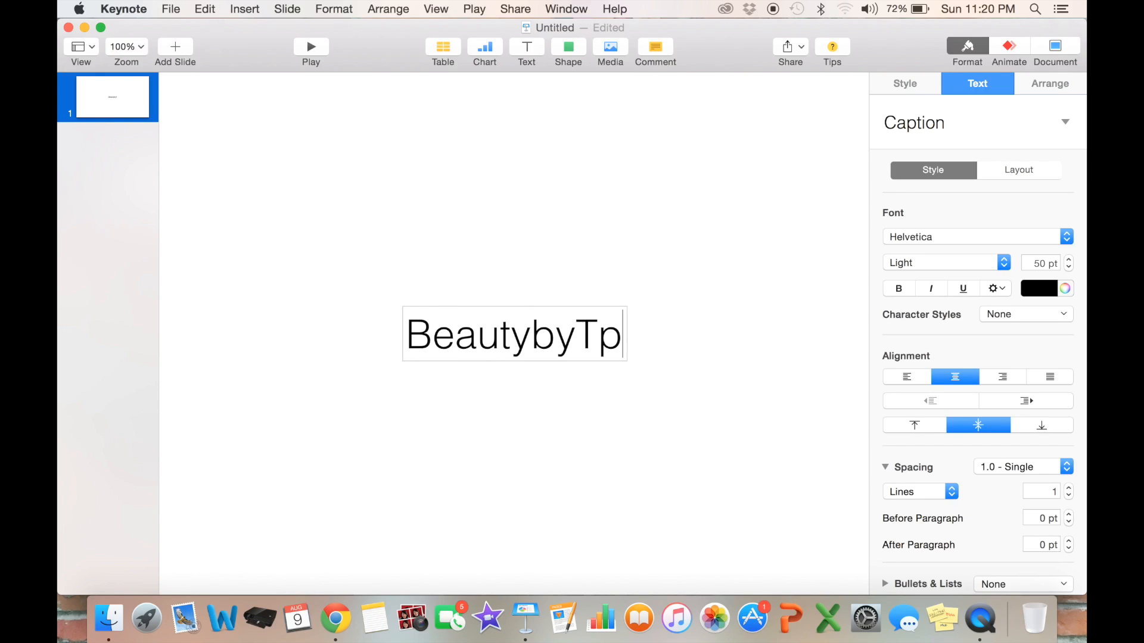
key(BackSpace)
text(ommie)
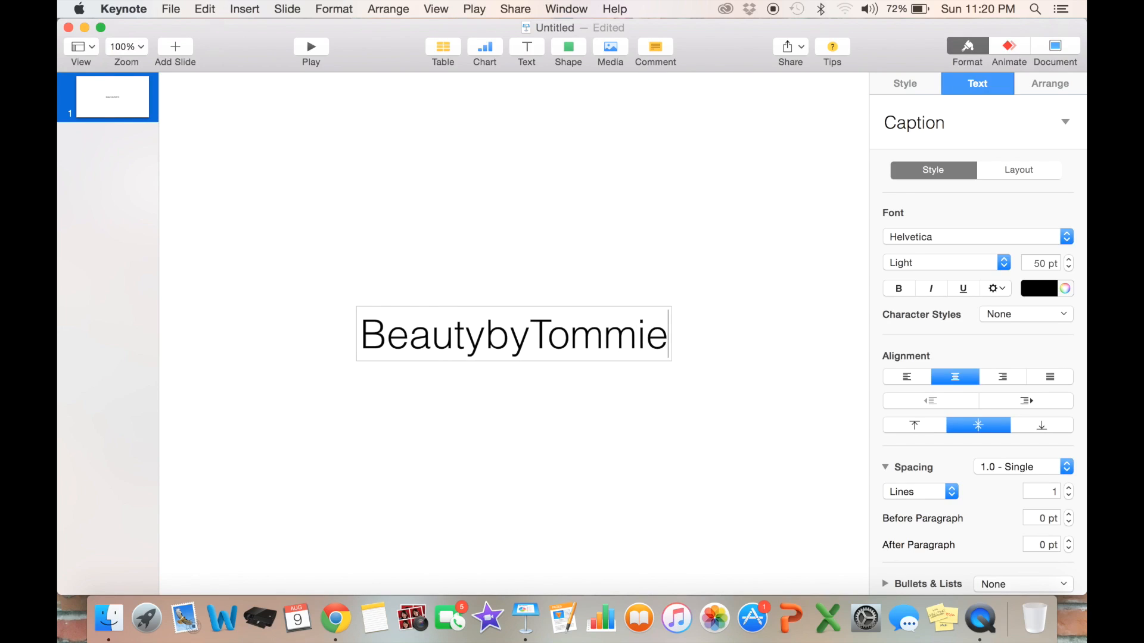
click(597, 203)
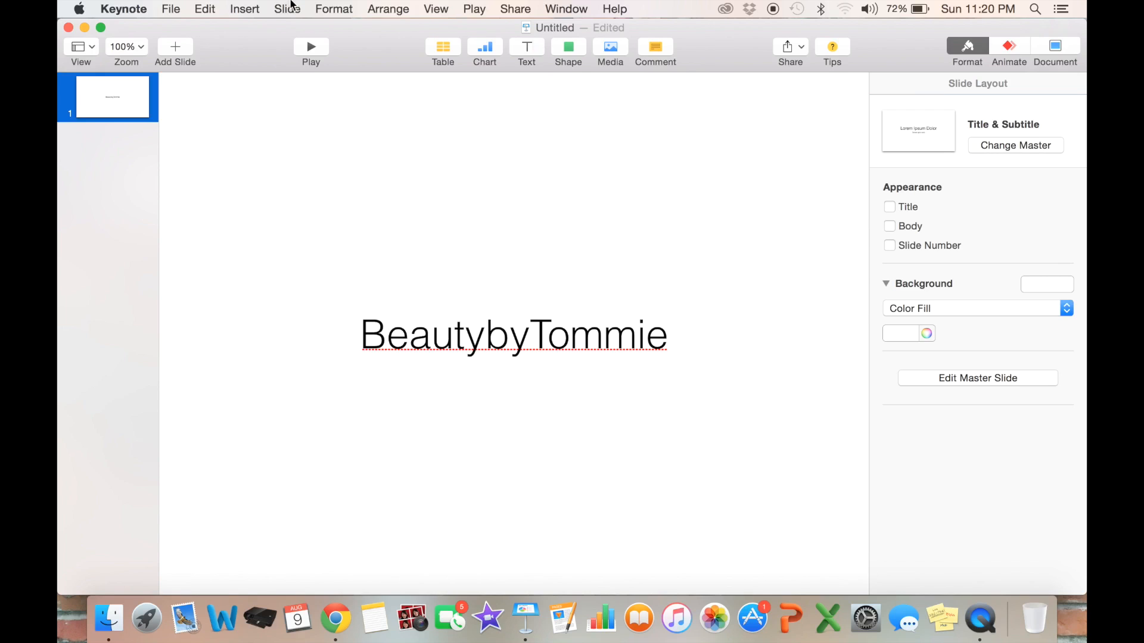
Examine the QuickTime and Images export options for the presentation
click(177, 5)
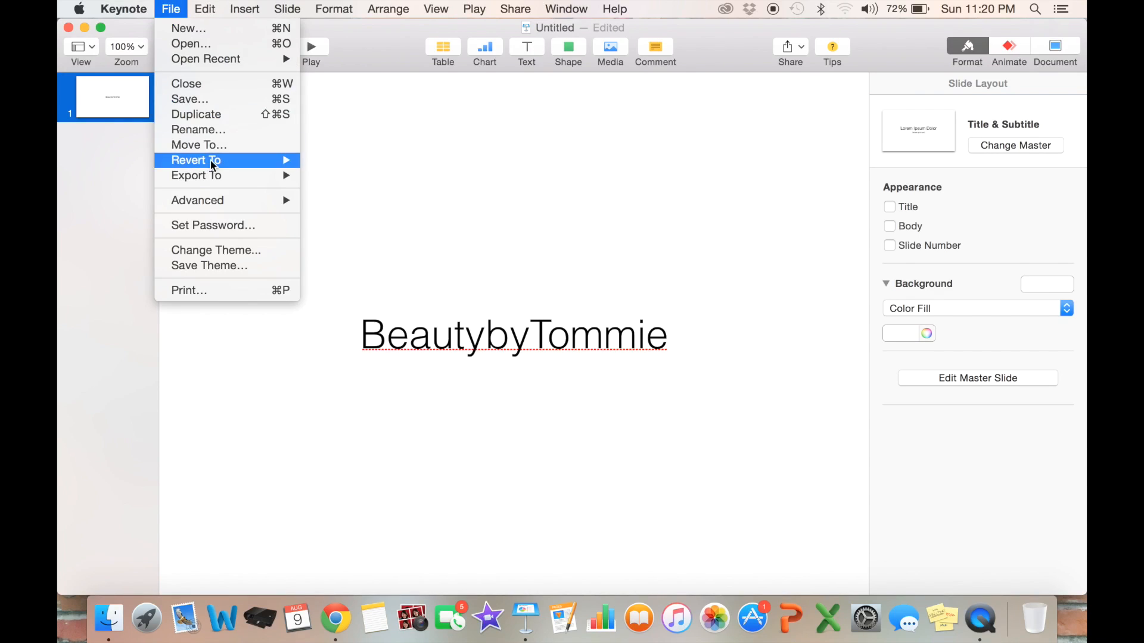
mouse_move(217, 174)
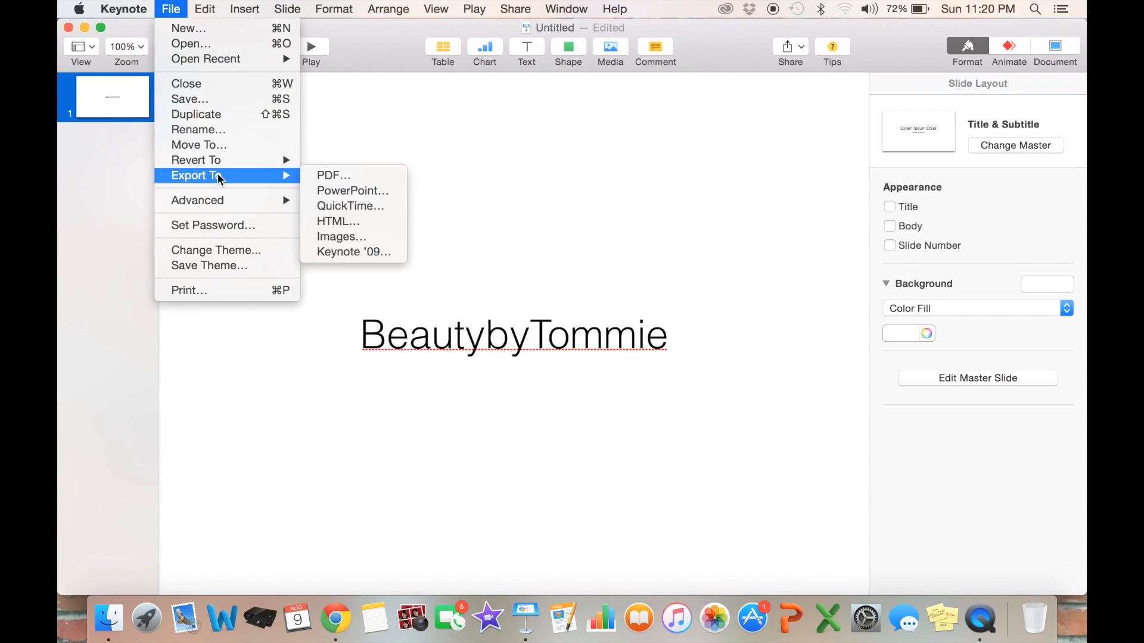
click(359, 209)
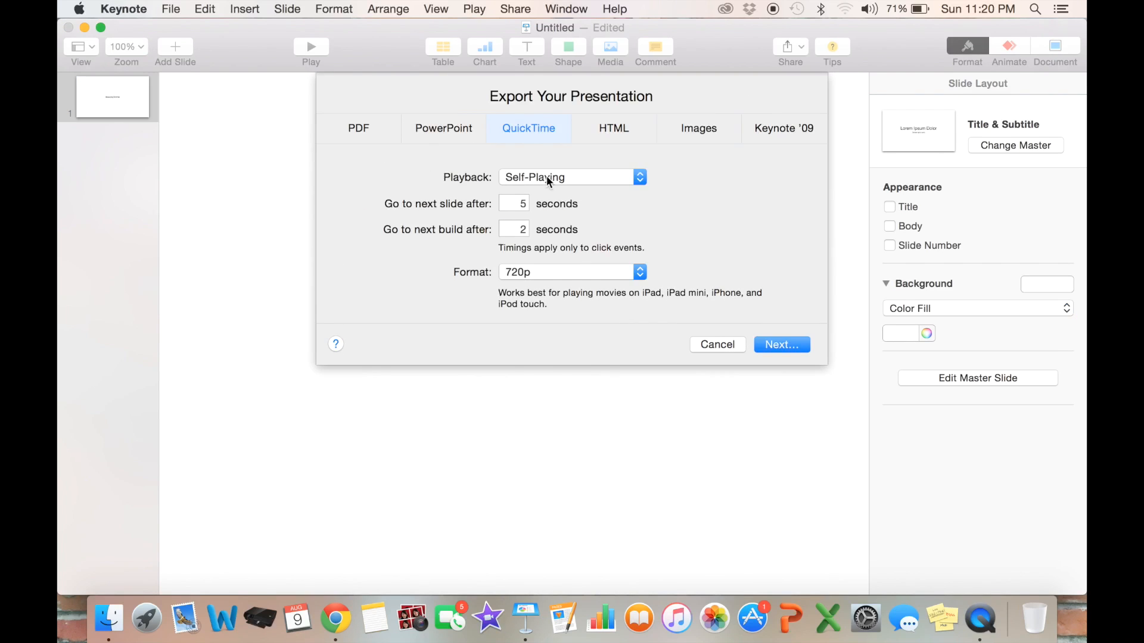
click(730, 135)
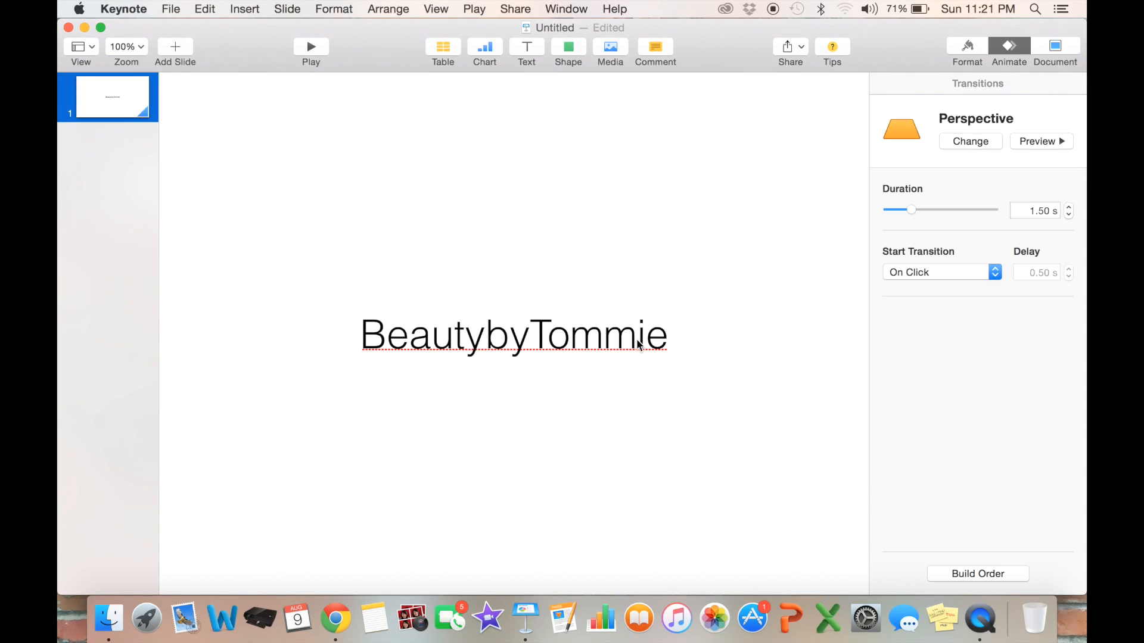
Apply a Typewriter build-in effect to the BeautybyTommie text with a duration of 5.25 seconds
double_click(637, 338)
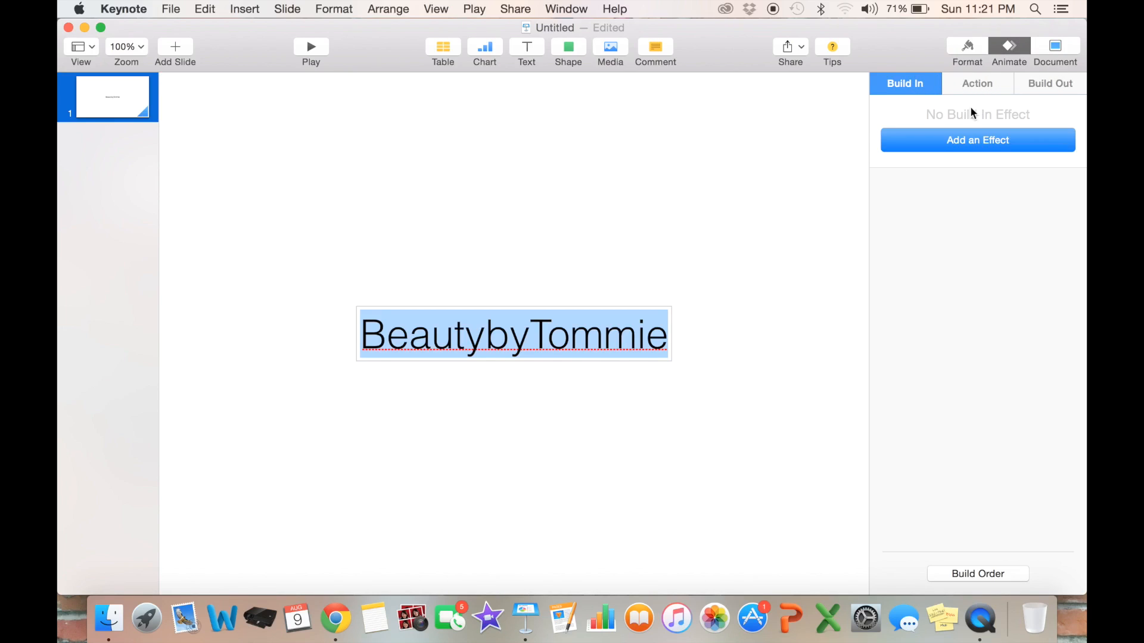
click(958, 146)
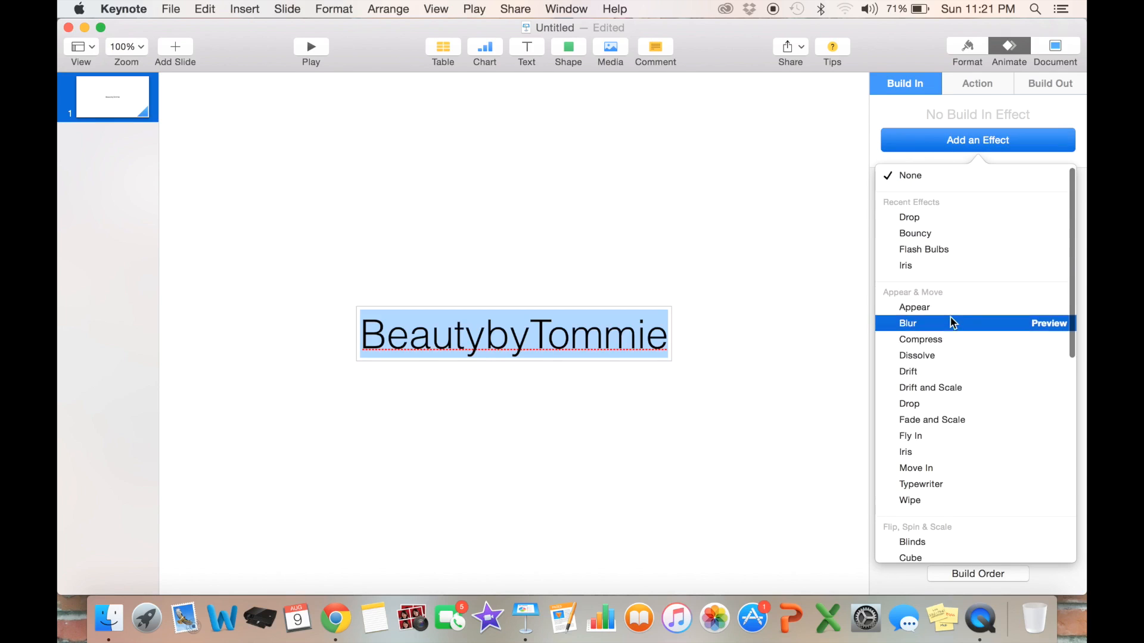
scroll(947, 319, down, 2)
click(945, 416)
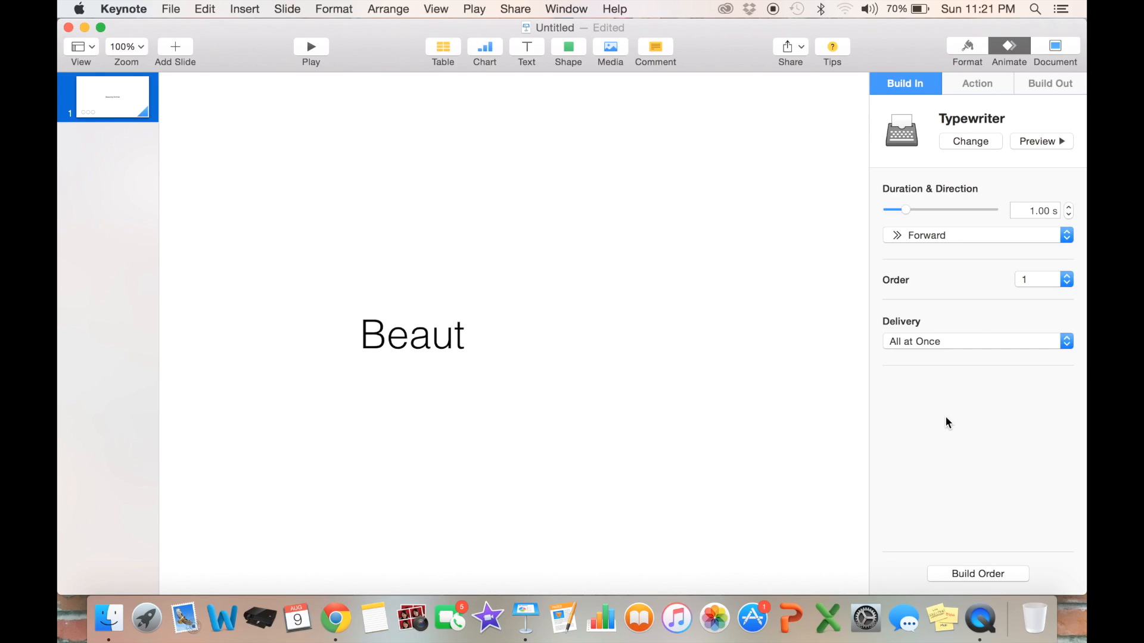
click(1070, 207)
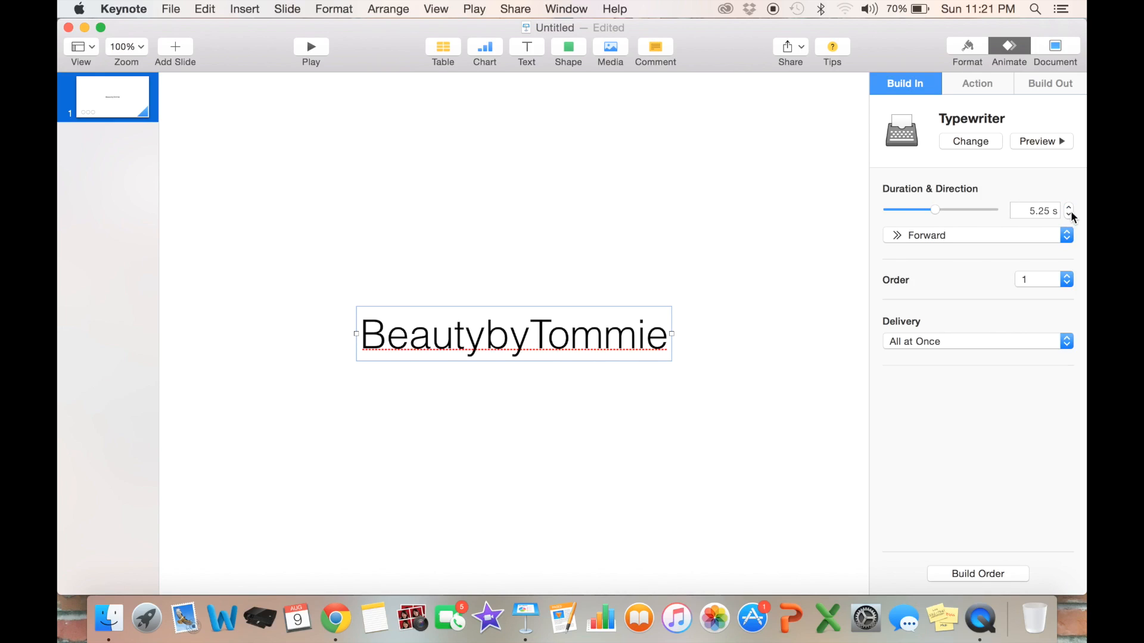
Add a Fall Apart build-out effect to the BeautybyTommie text
click(1027, 84)
click(998, 141)
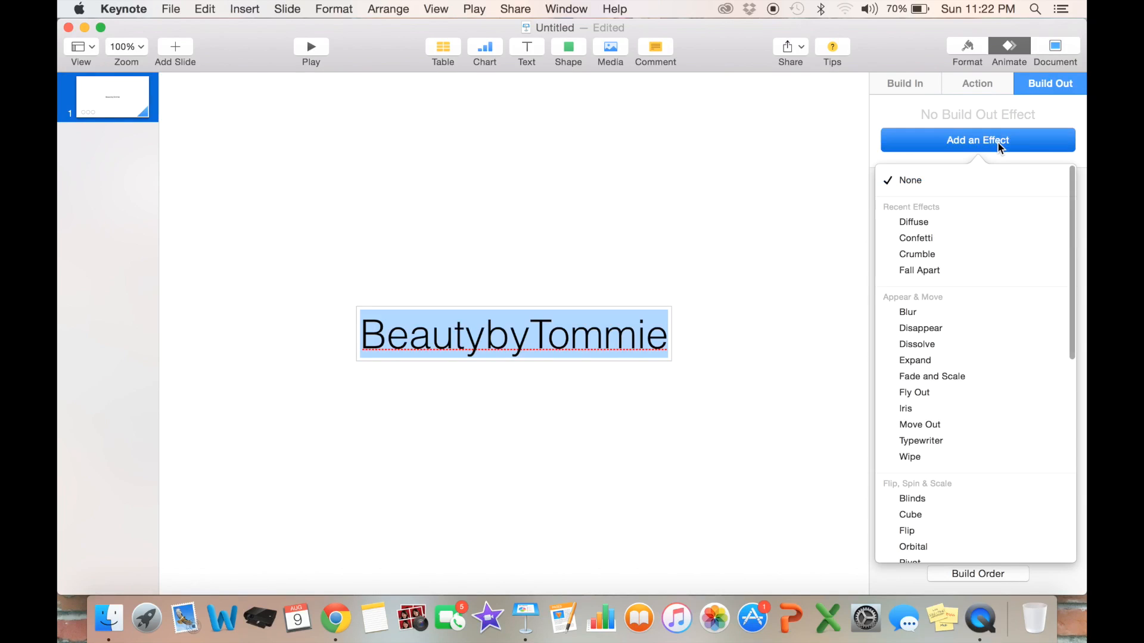
click(992, 270)
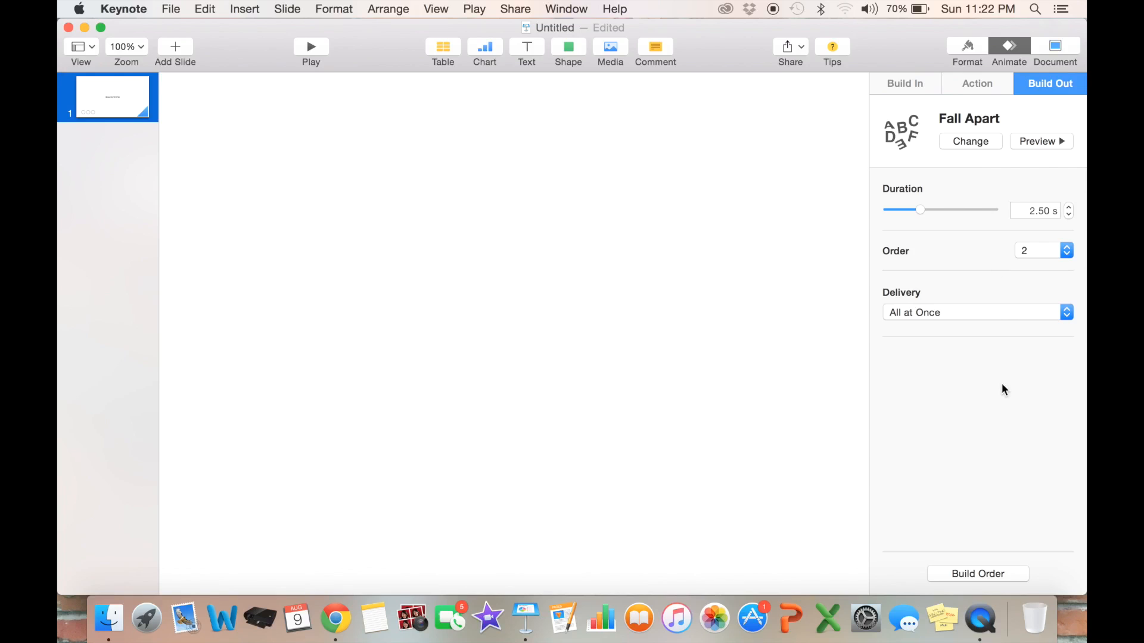
Set the Fall Apart build to start after the Typewriter build in the build order and preview the sequence
click(1001, 576)
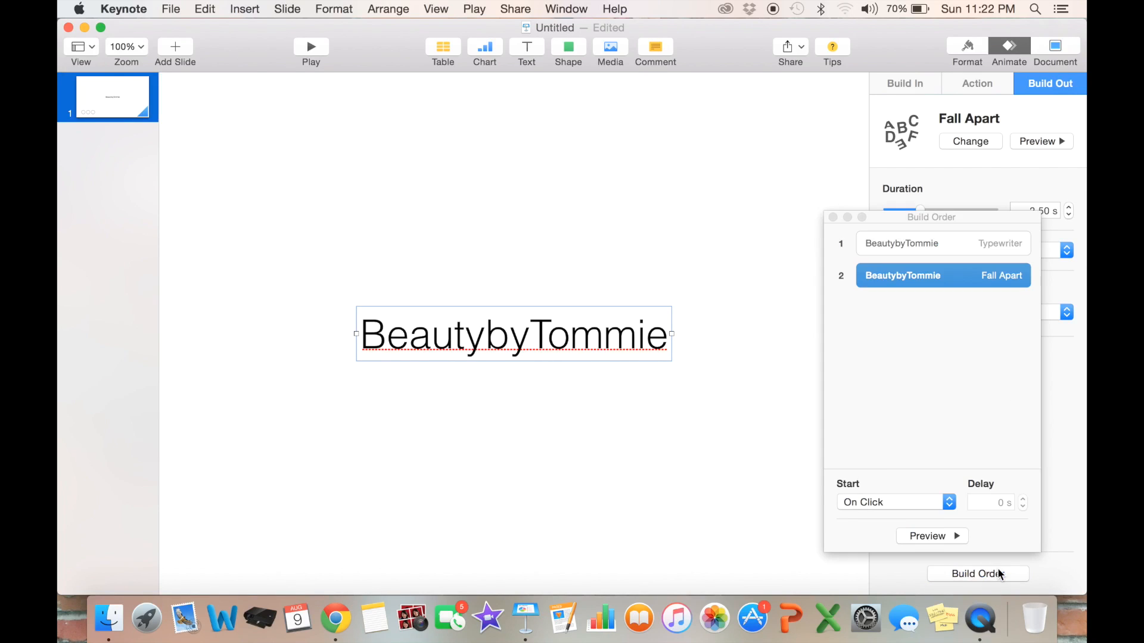
click(939, 246)
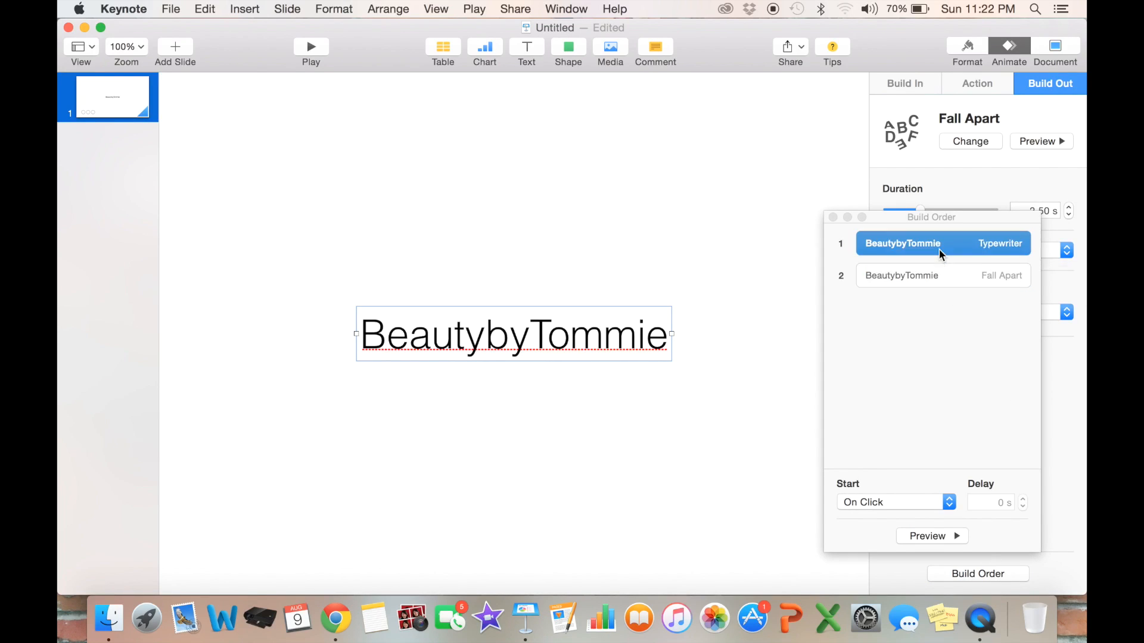
drag(888, 278, 883, 259)
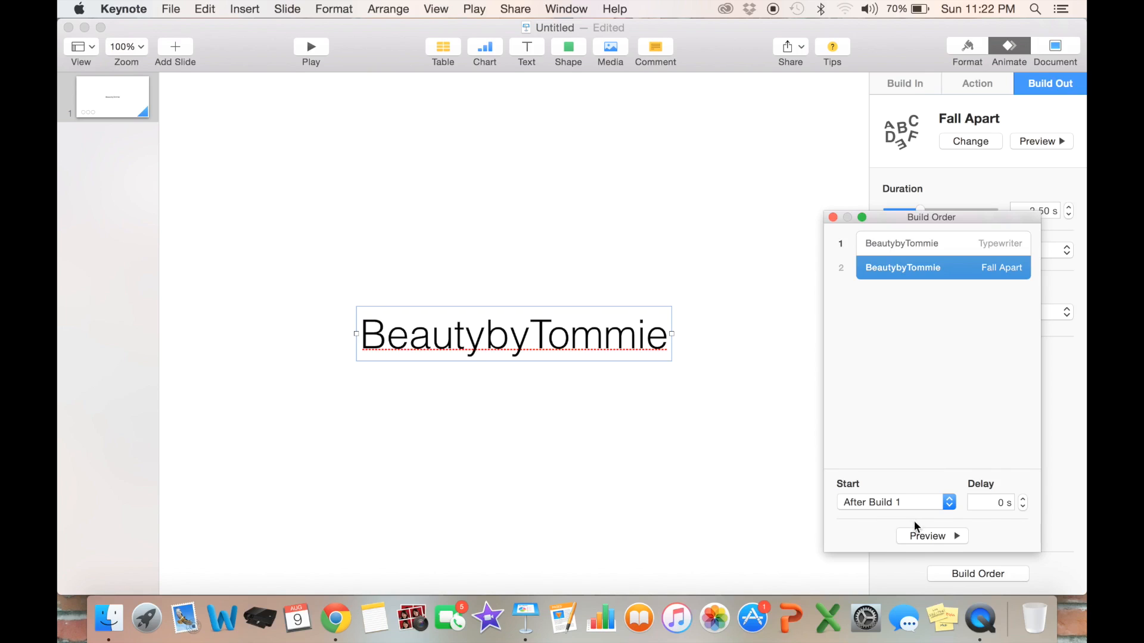
click(929, 536)
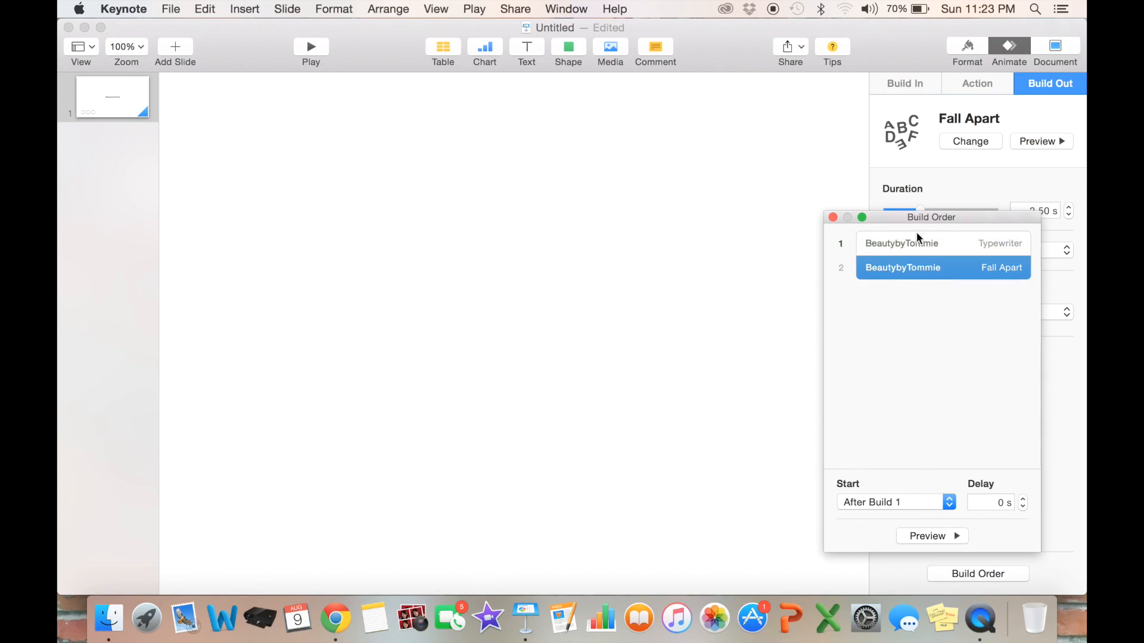
click(834, 217)
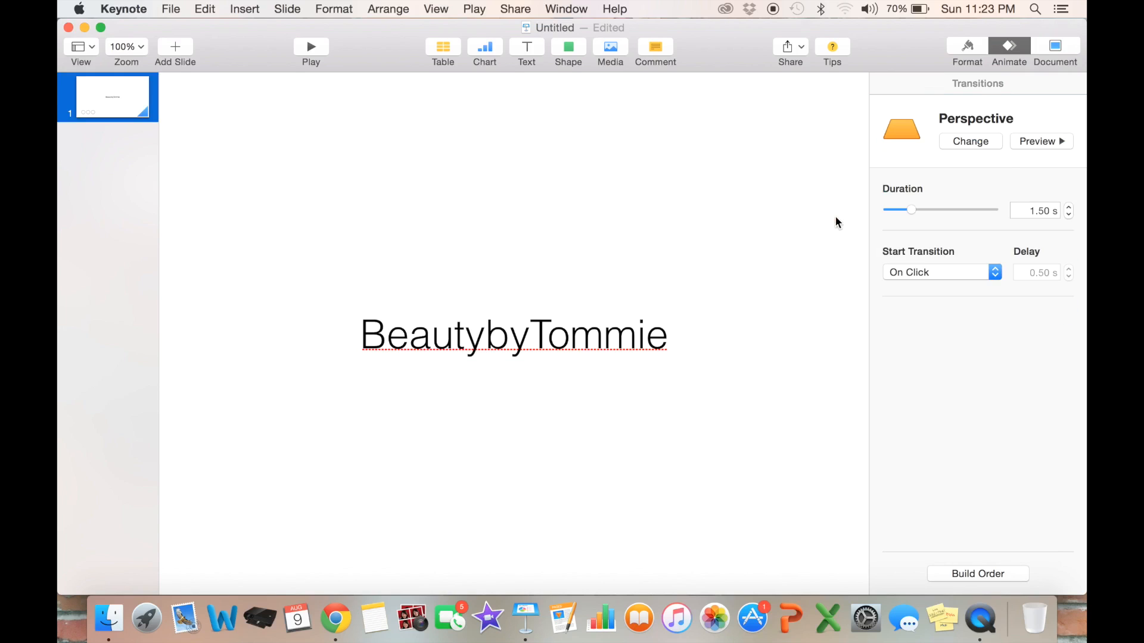
Change the slide transition to Droplet and set its duration to 7.50 seconds
click(558, 350)
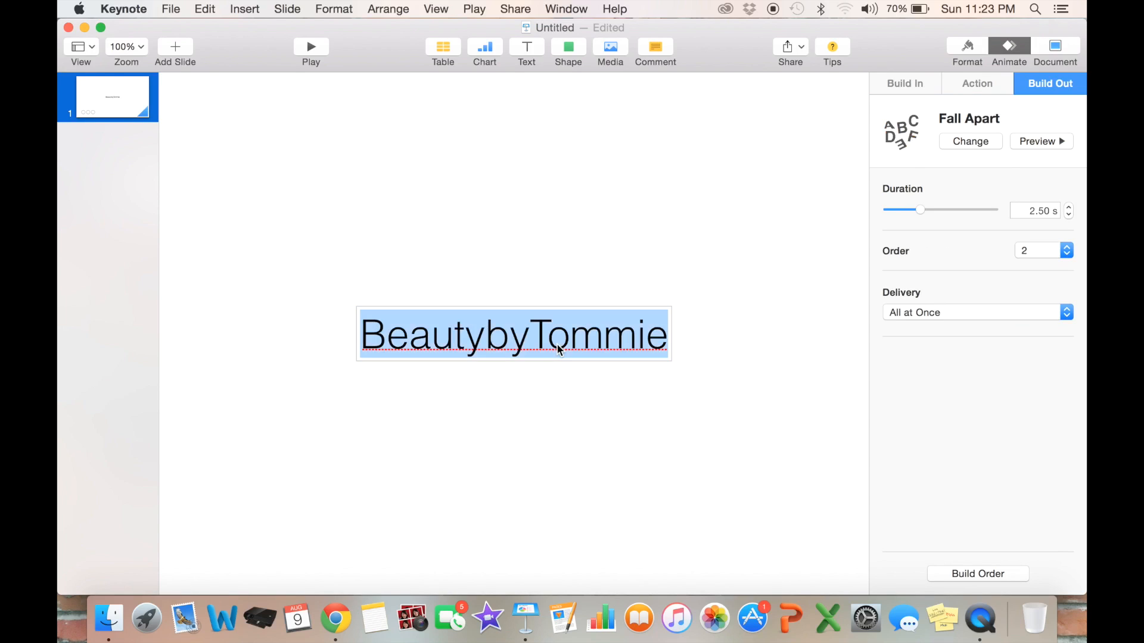
click(960, 84)
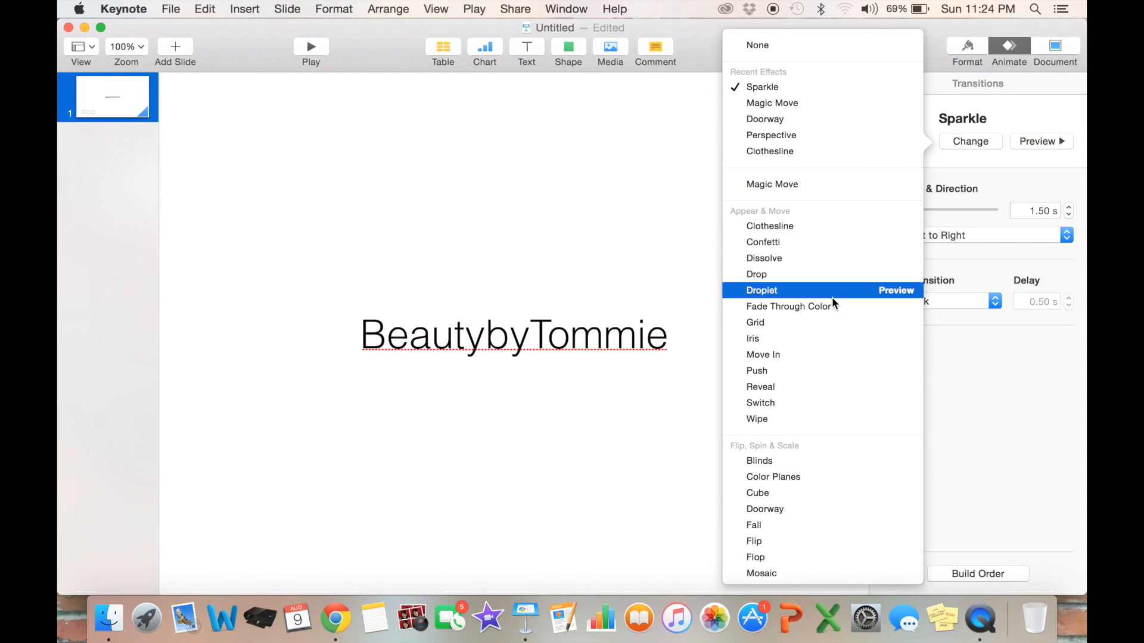
click(832, 295)
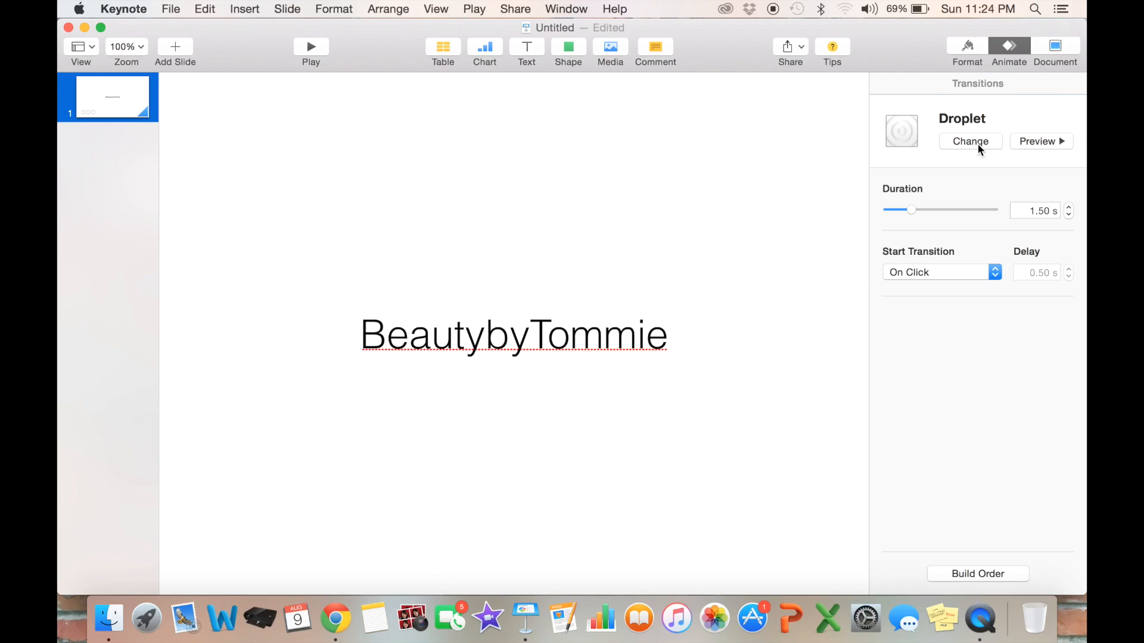
drag(932, 210, 935, 210)
right_click(704, 176)
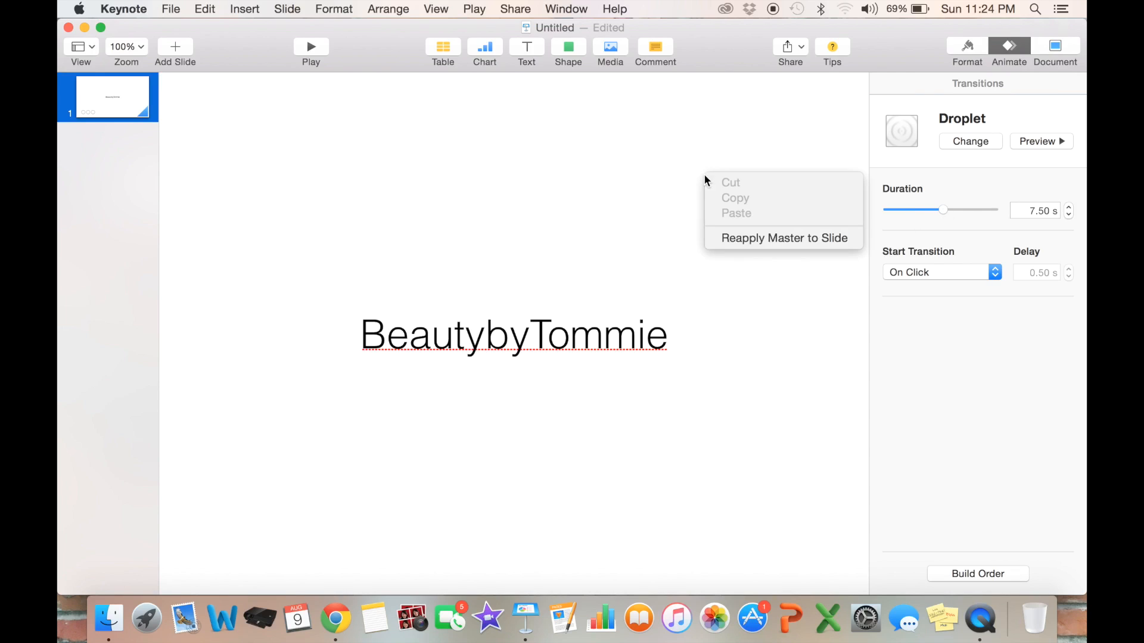
click(655, 180)
Change the slide background to an Advanced Gradient Fill
click(966, 52)
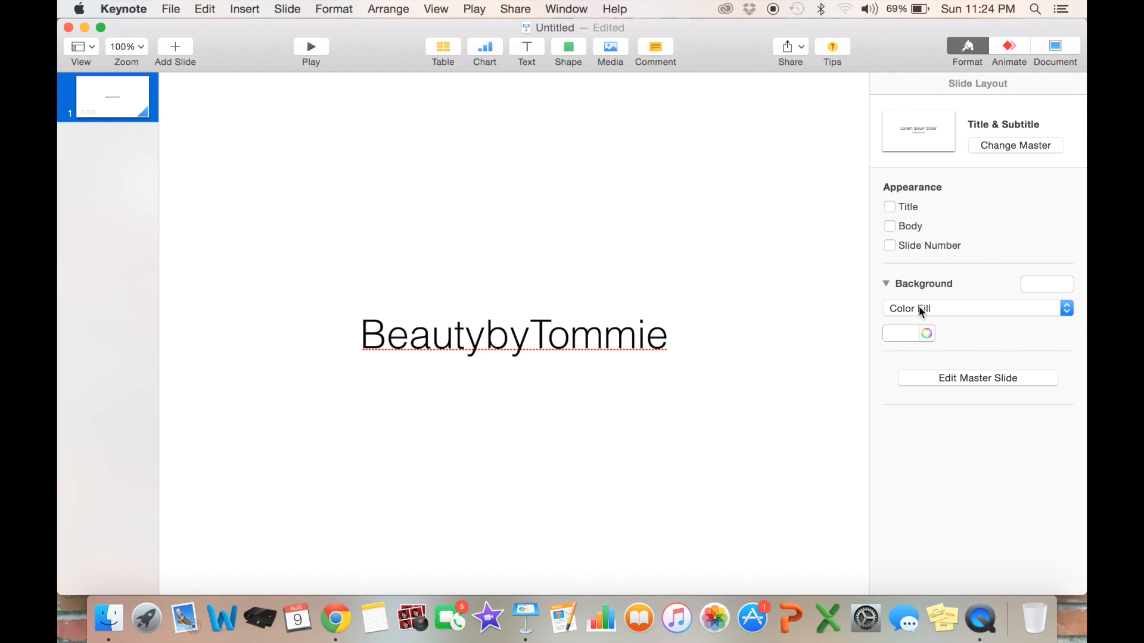
click(921, 310)
click(921, 332)
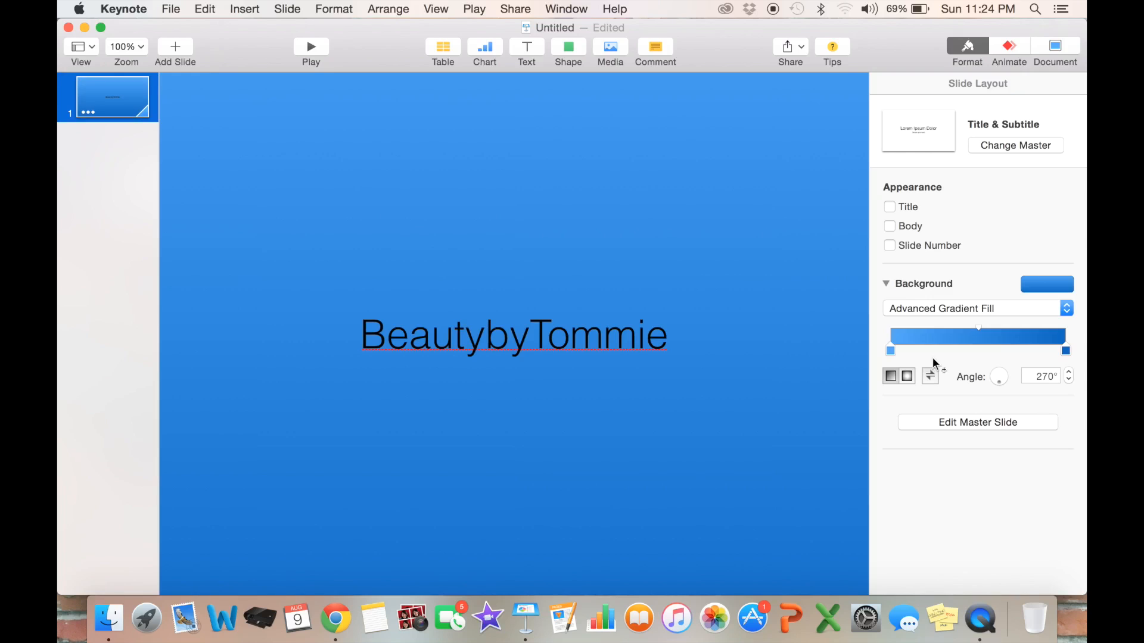
Change the BeautybyTommie text color to white
double_click(646, 340)
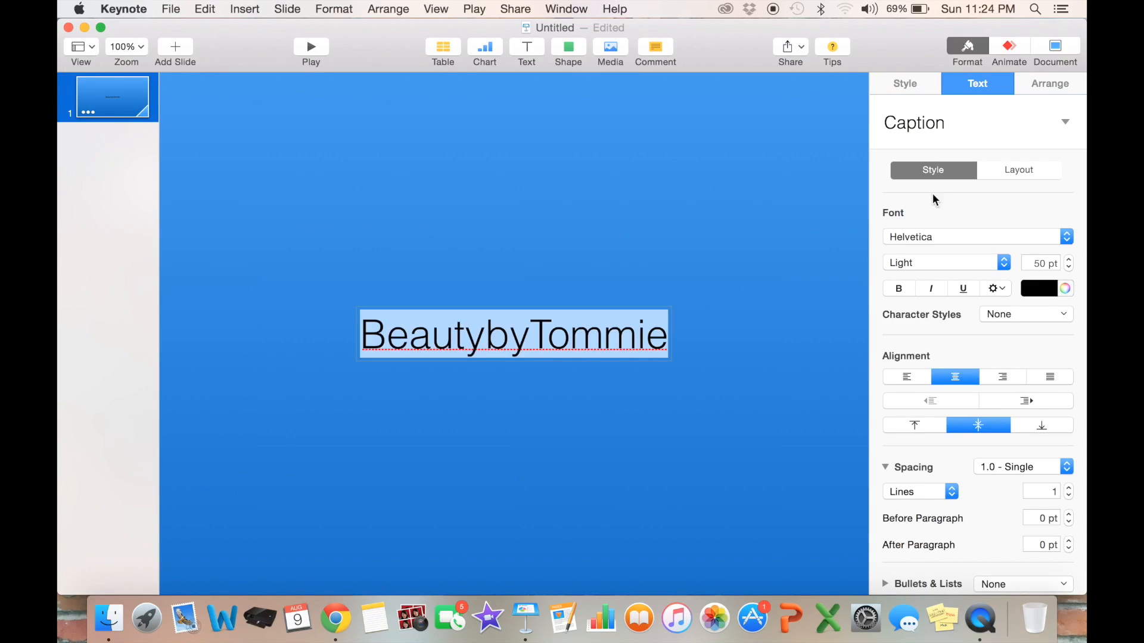
click(1047, 290)
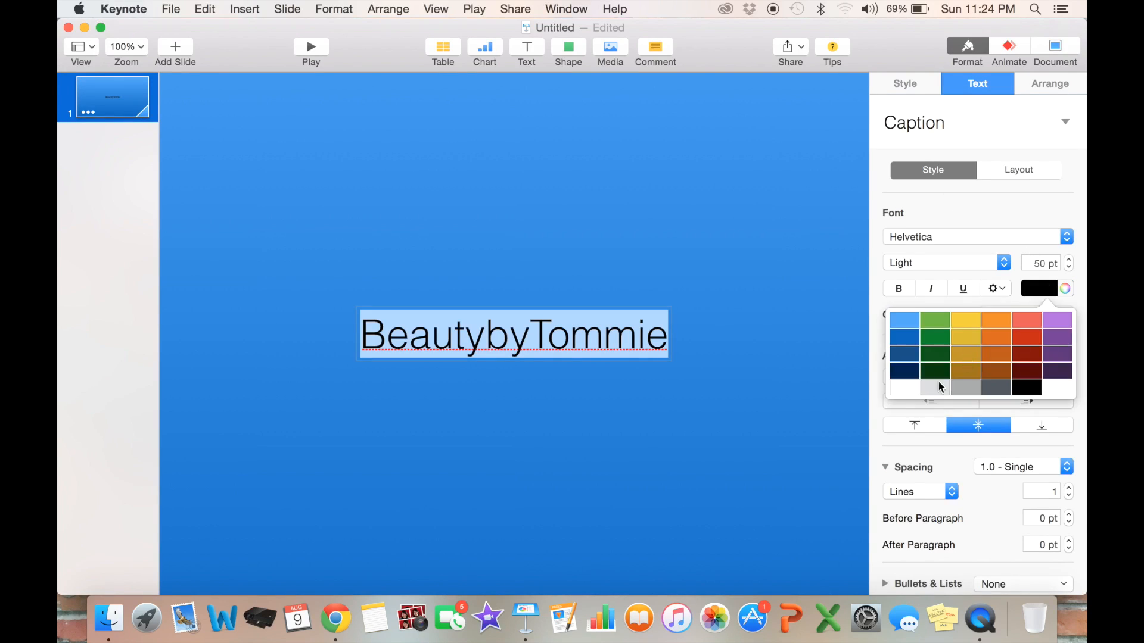
click(892, 394)
click(837, 384)
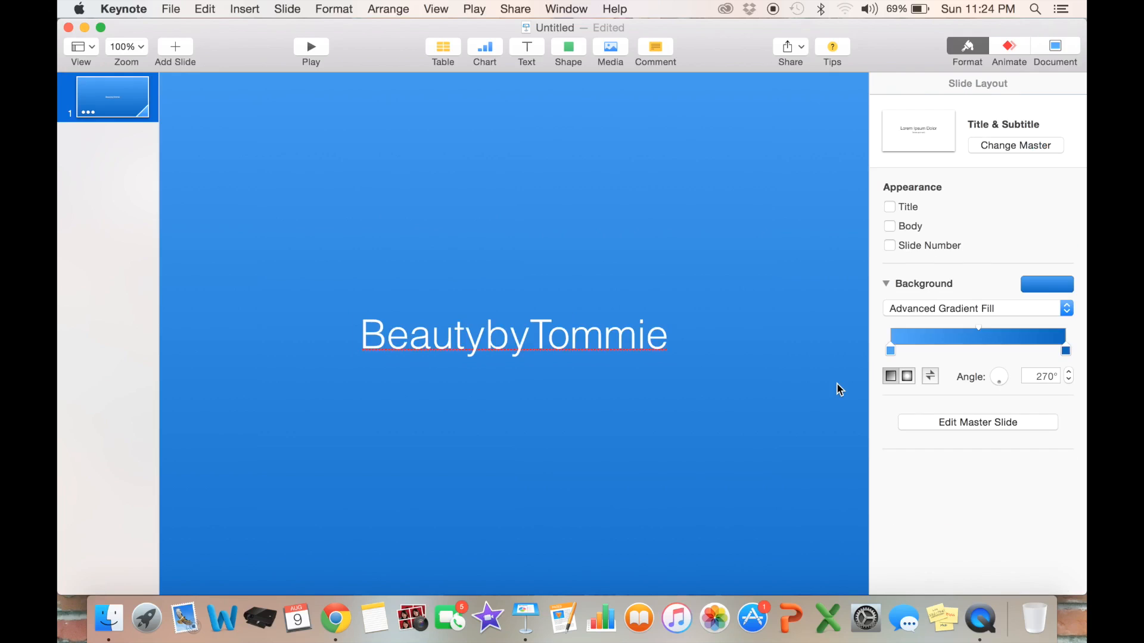
Change the font of the BeautybyTommie text to Bebas
double_click(632, 337)
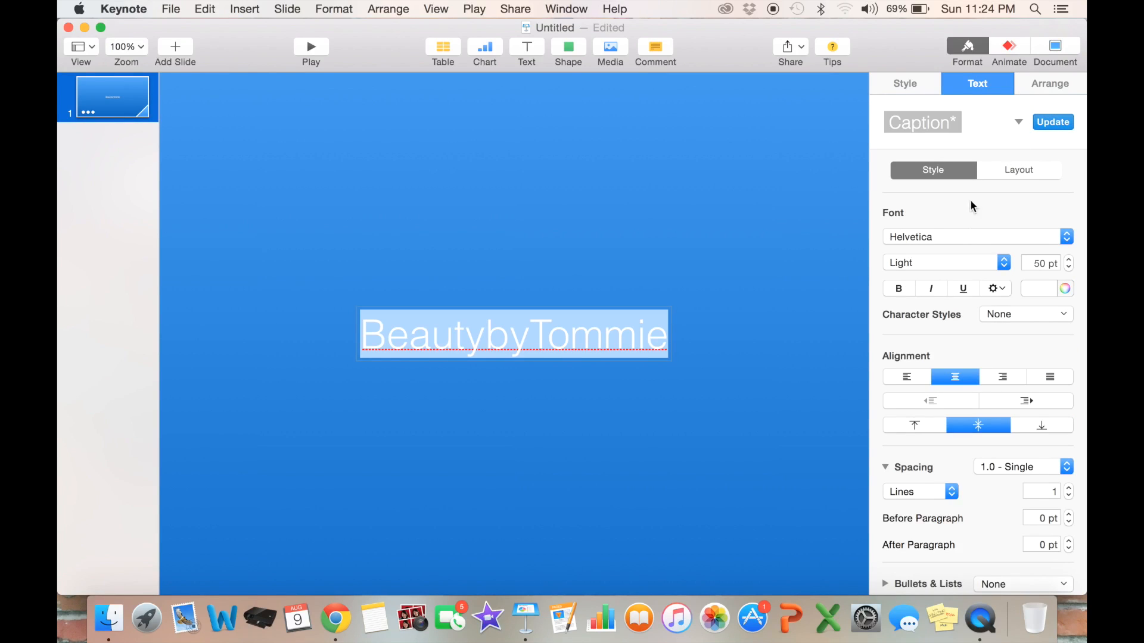
click(970, 237)
scroll(970, 241, up, 5)
scroll(970, 241, up, 8)
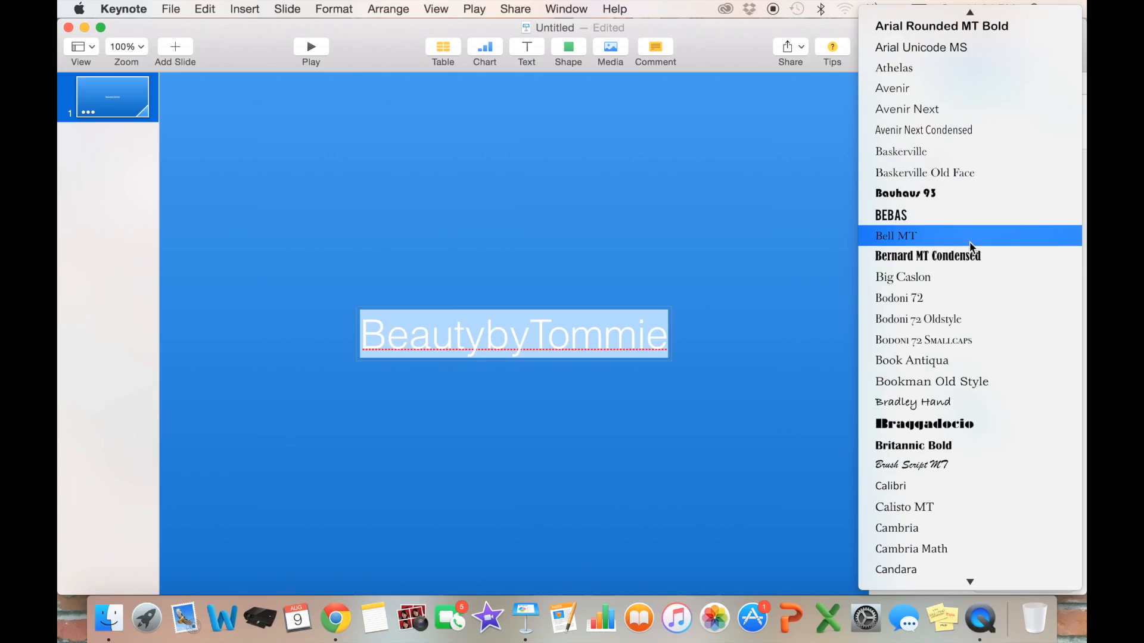
click(970, 241)
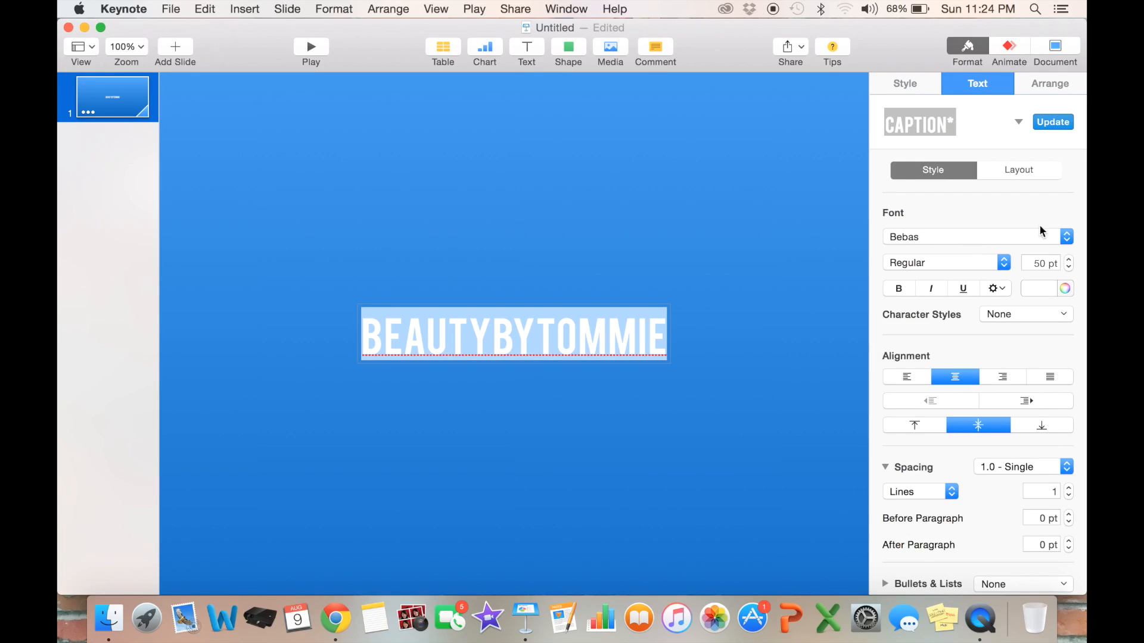
Try font sizes of 500, 300 and 200 pt on the BeautybyTommie text, and settle on 100 pt
click(1041, 266)
text(500)
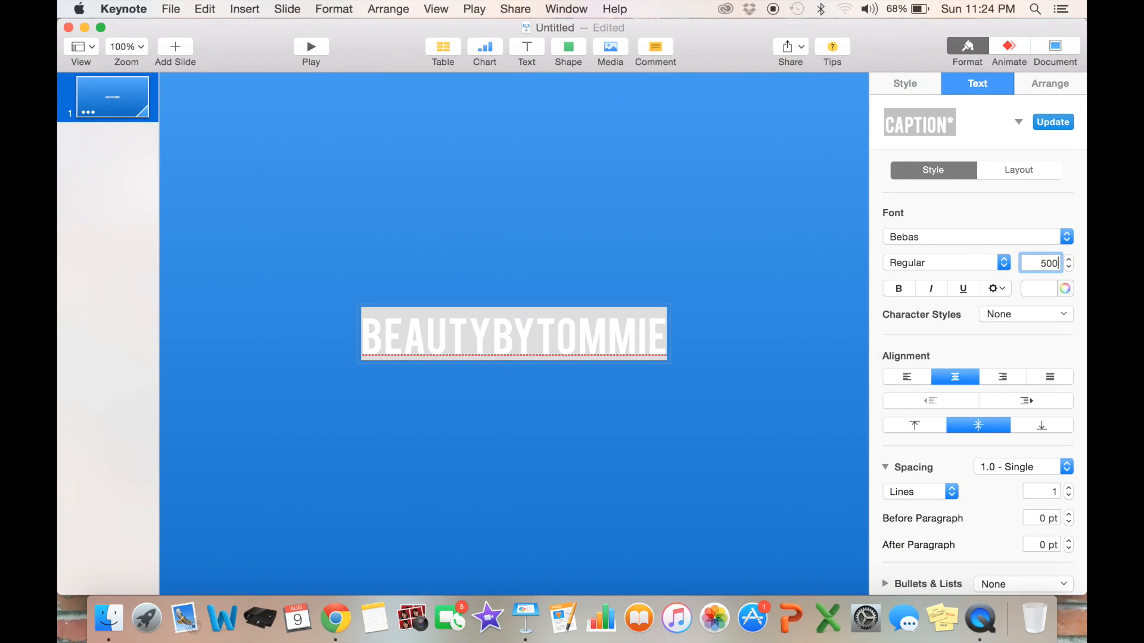
key(Return)
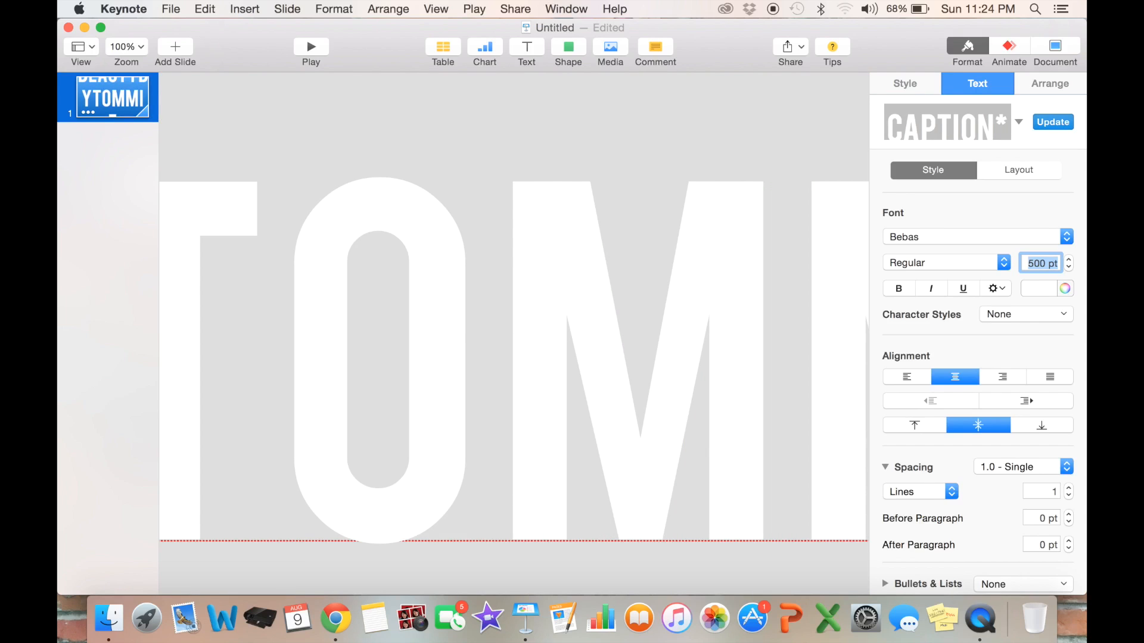
text(300)
key(Return)
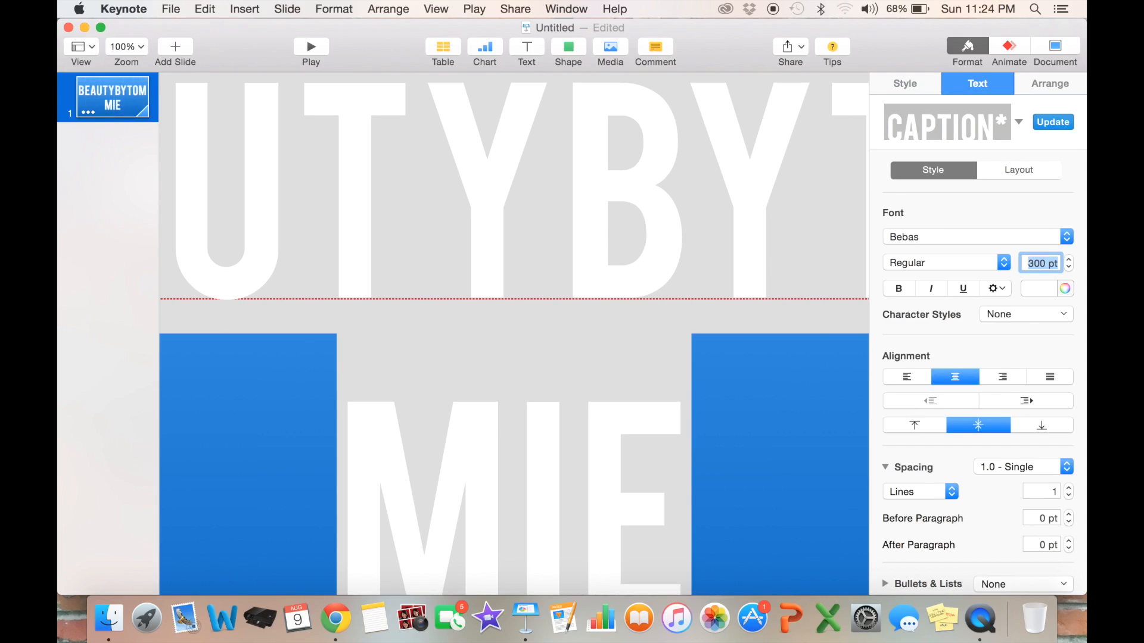
text(200)
key(Return)
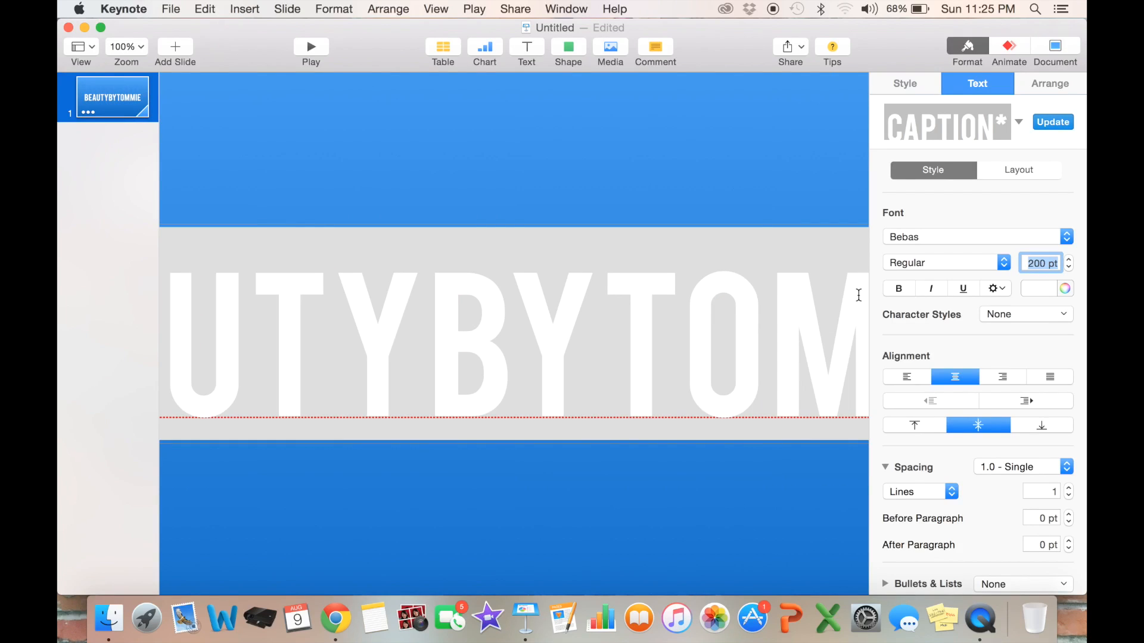
text(100)
key(Return)
Preview the slide's Droplet transition
click(1009, 51)
click(1042, 141)
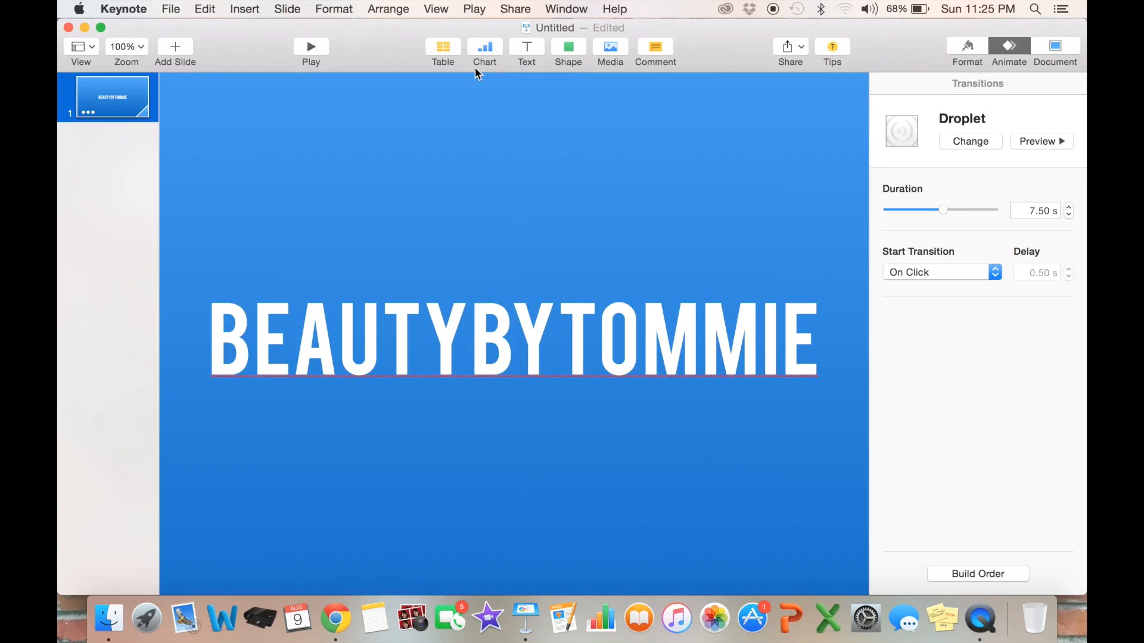
Set up a QuickTime export of the presentation, clear the delay before the next slide, and proceed to the save settings
click(174, 8)
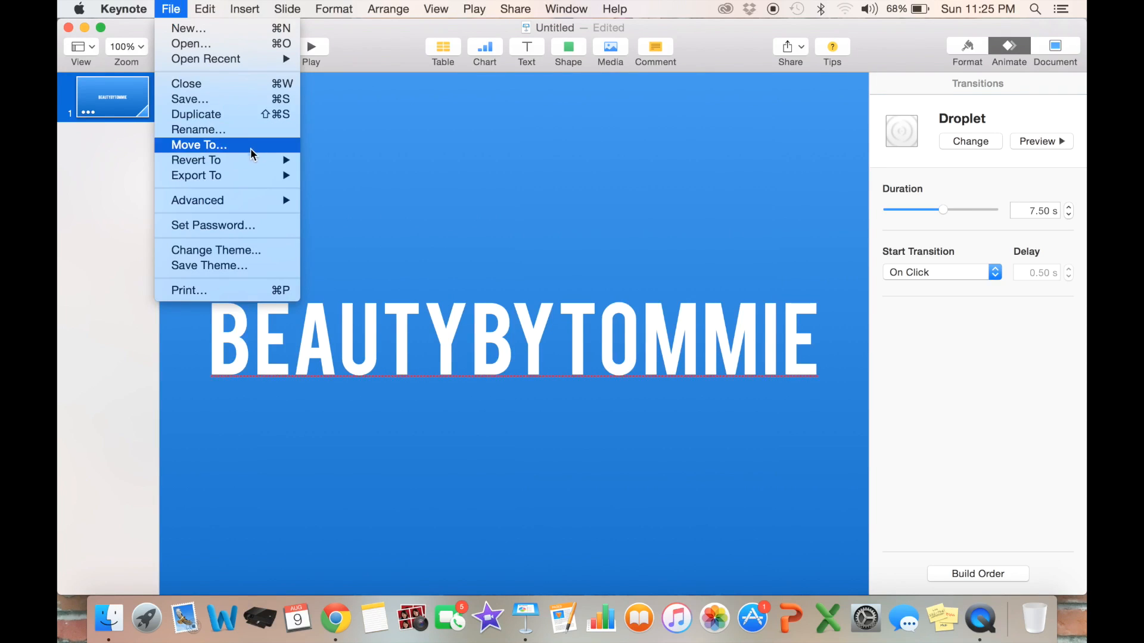
mouse_move(262, 174)
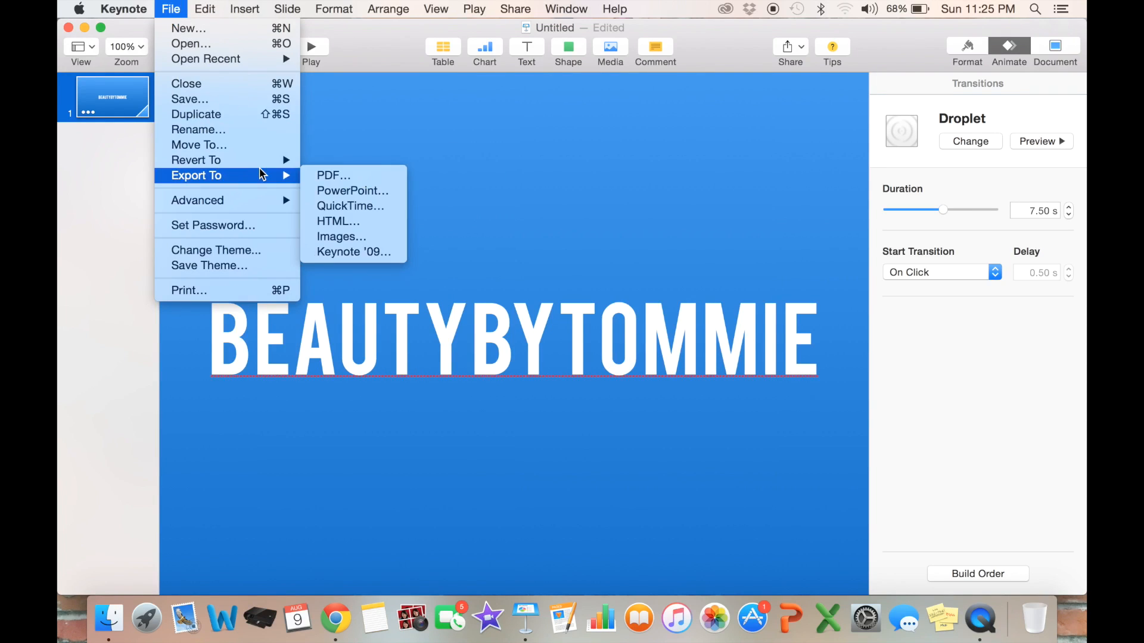
click(345, 207)
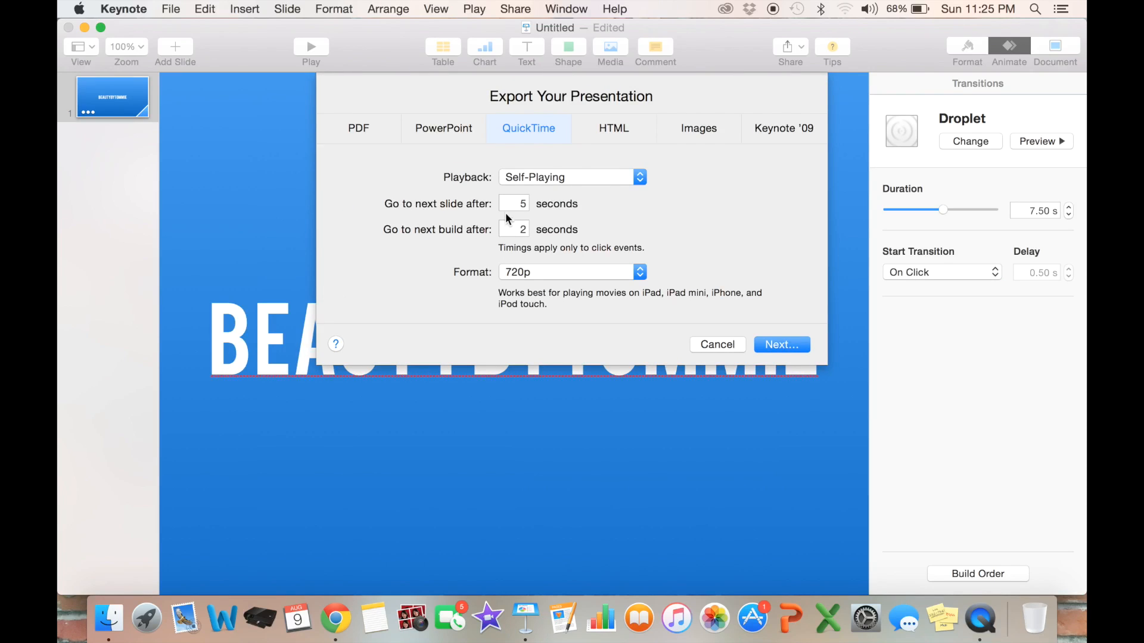
double_click(511, 204)
key(BackSpace)
double_click(529, 229)
click(787, 348)
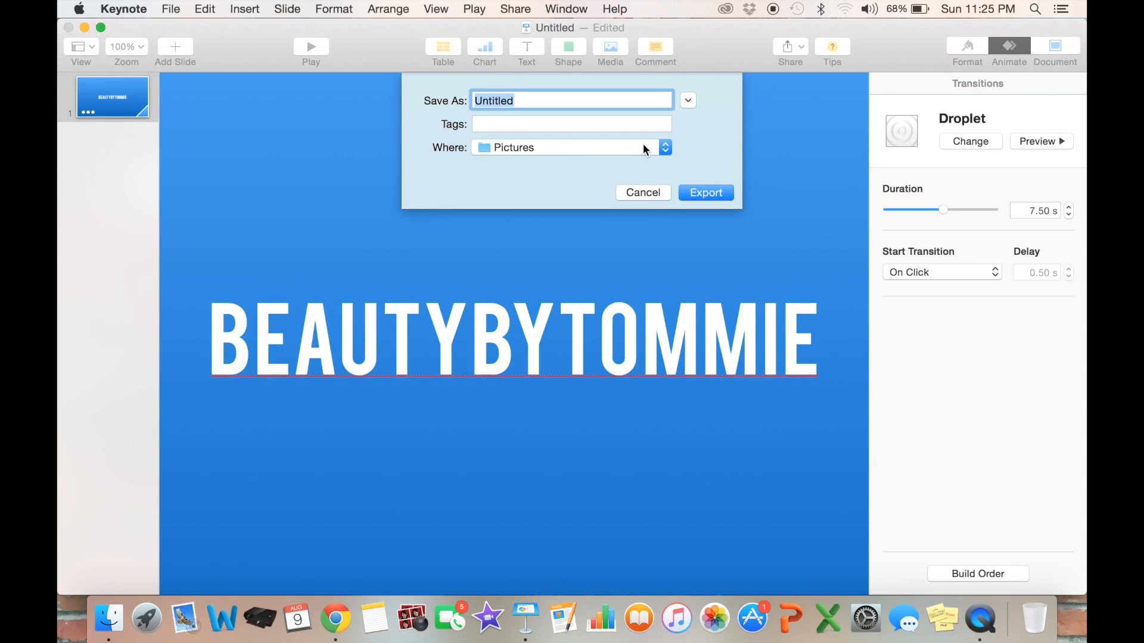
Export the movie as Untitled into the Backgrounds/Effects folder
click(615, 147)
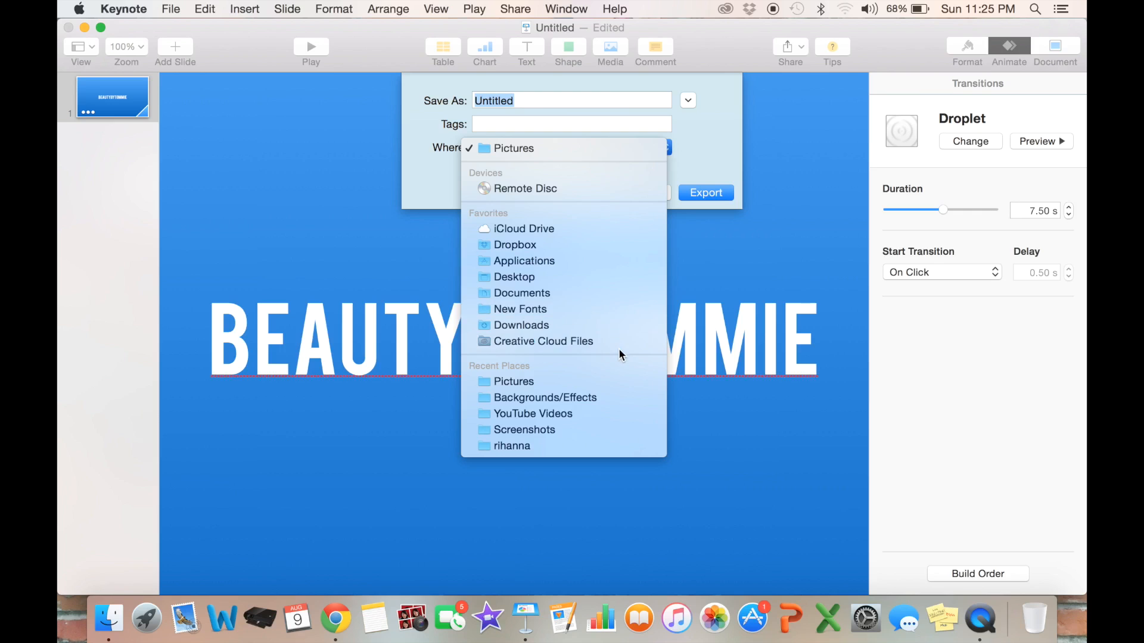
click(615, 395)
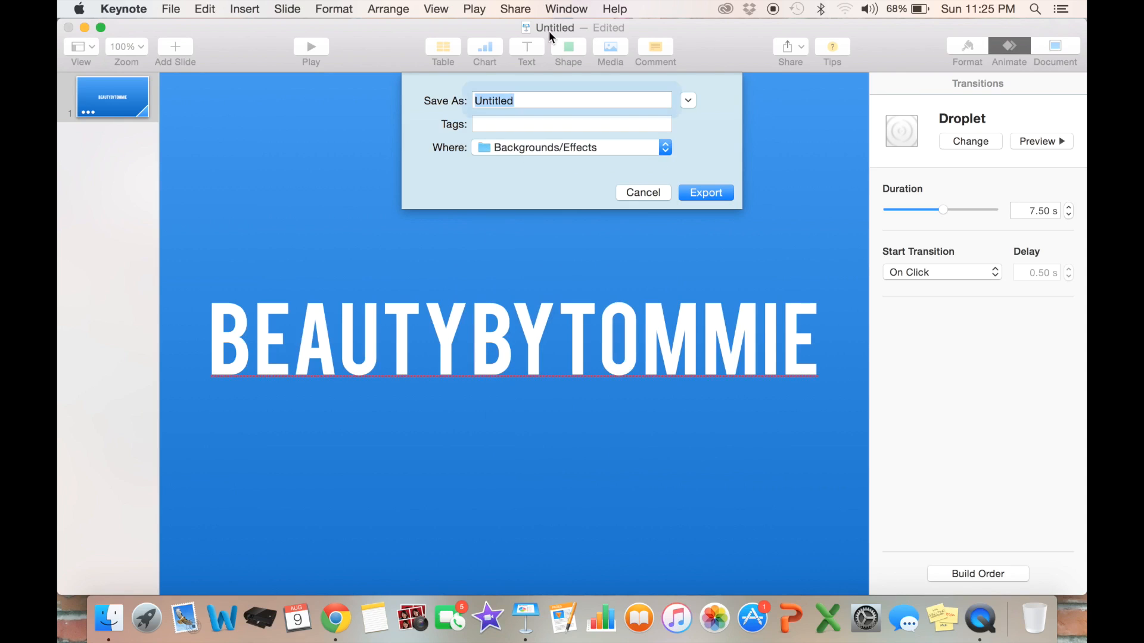
click(532, 122)
click(572, 90)
click(707, 192)
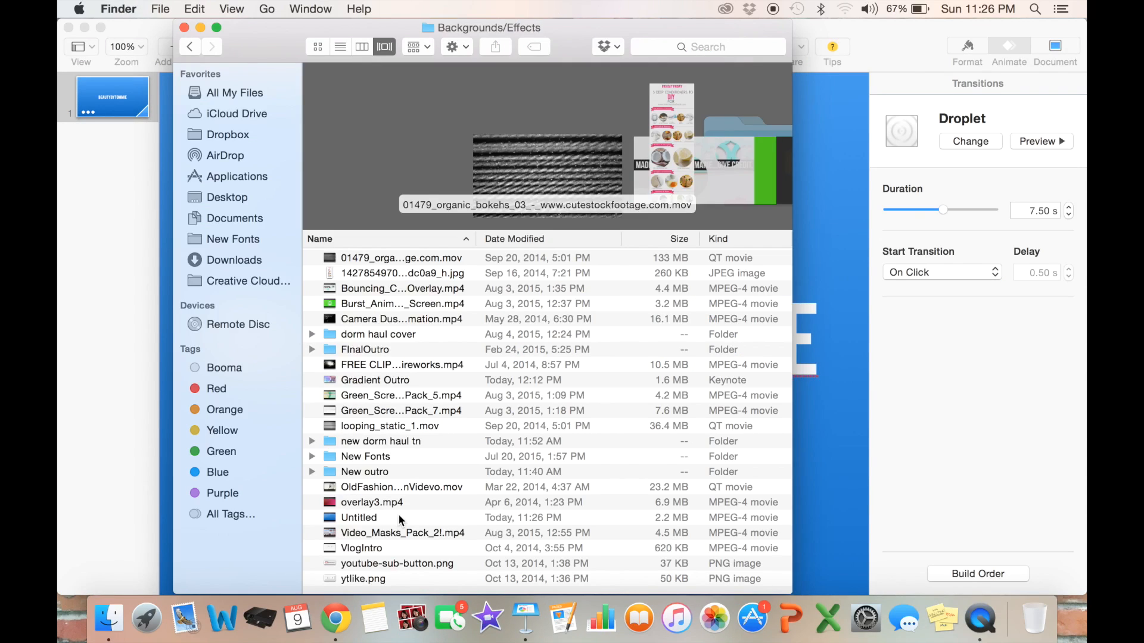
Open the exported Untitled movie from the Backgrounds/Effects folder in QuickTime Player, play it and rewind to the start
double_click(398, 516)
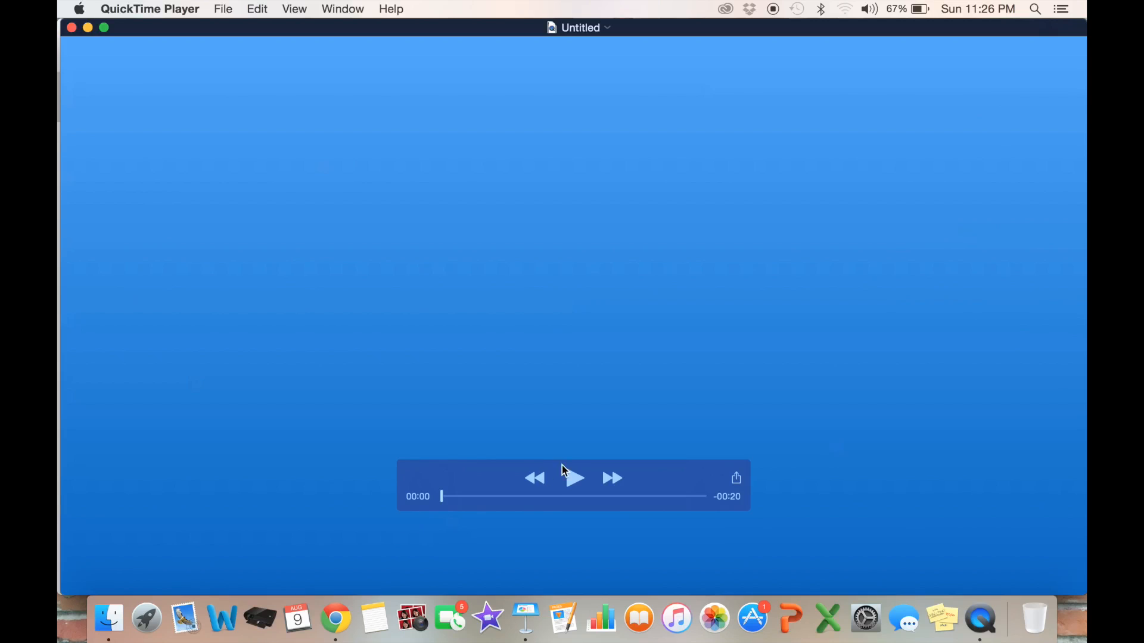
click(570, 480)
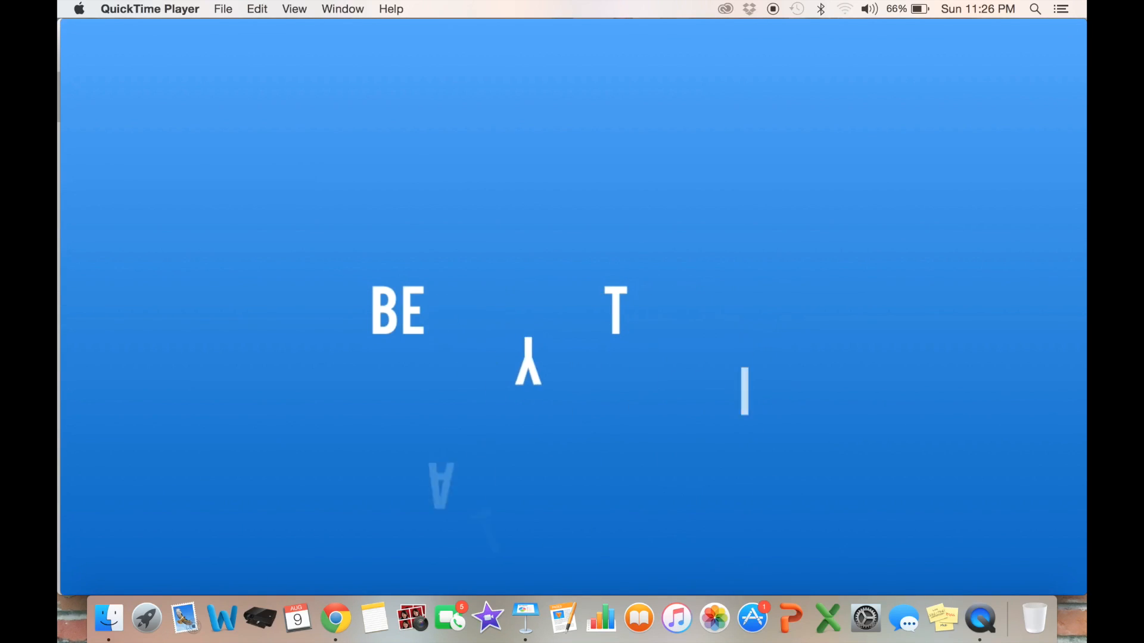
mouse_move(566, 480)
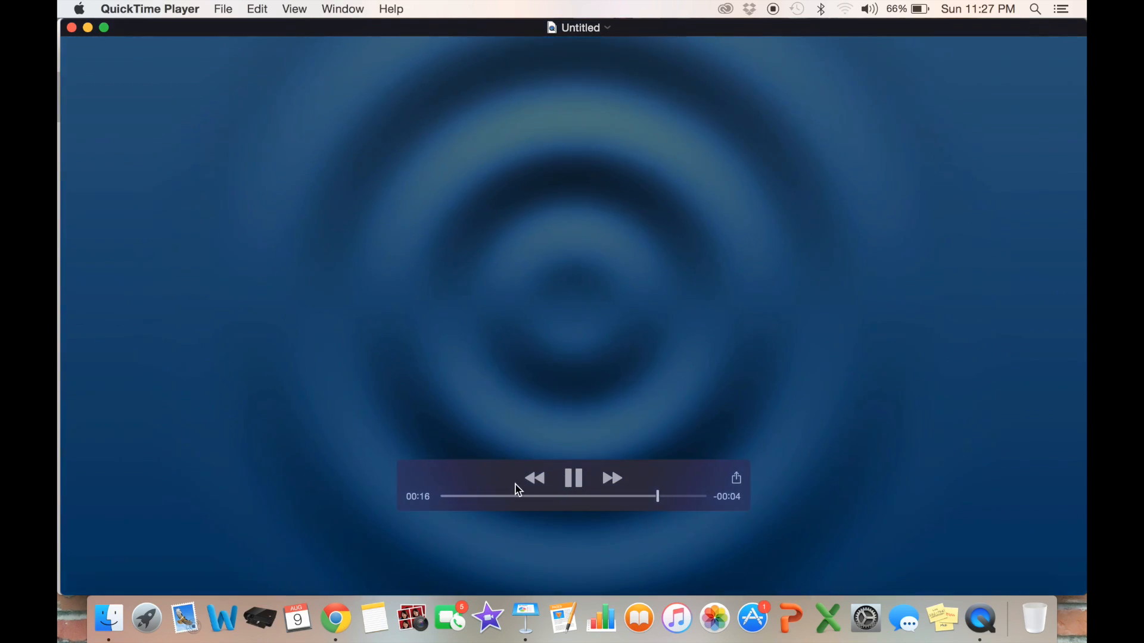
click(445, 498)
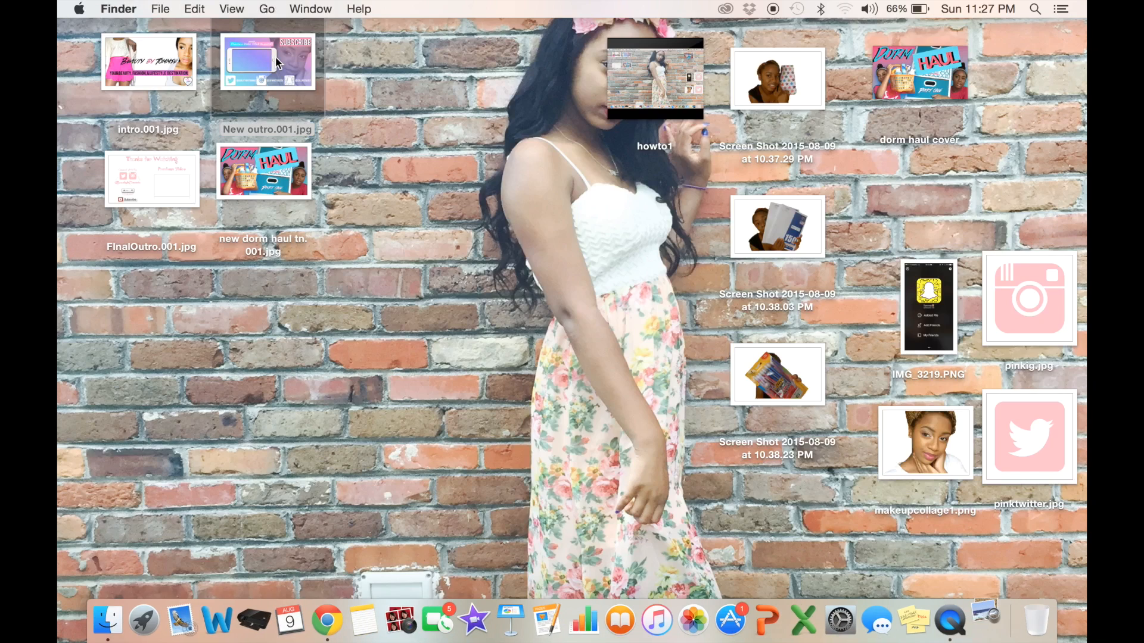
View the New outro.001.jpg image from the desktop in Preview and close it
double_click(276, 61)
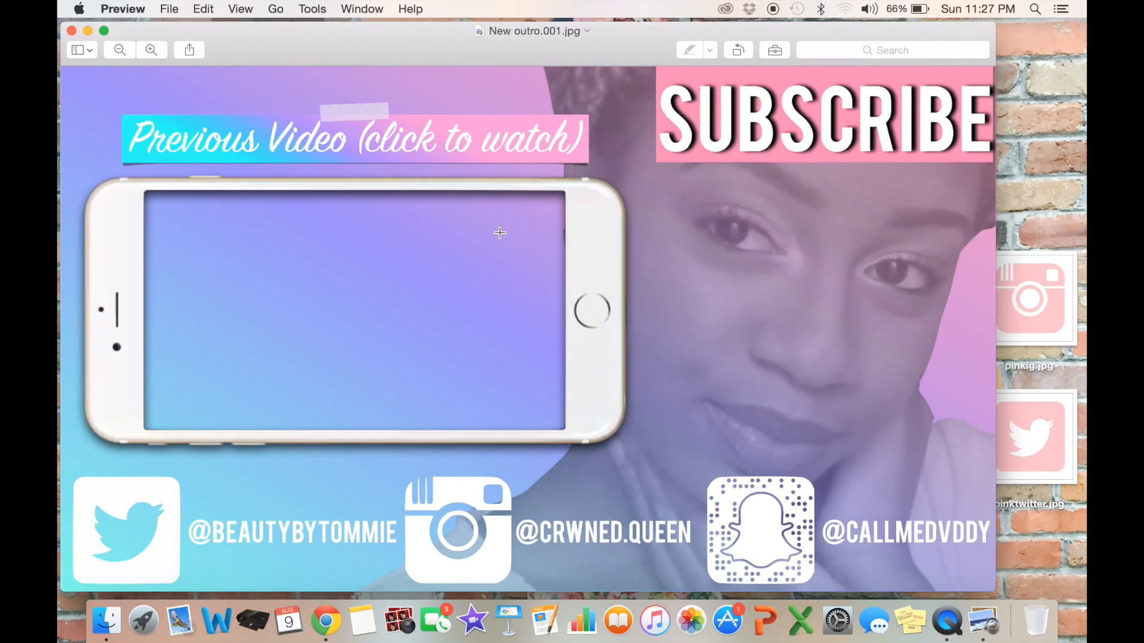
click(70, 30)
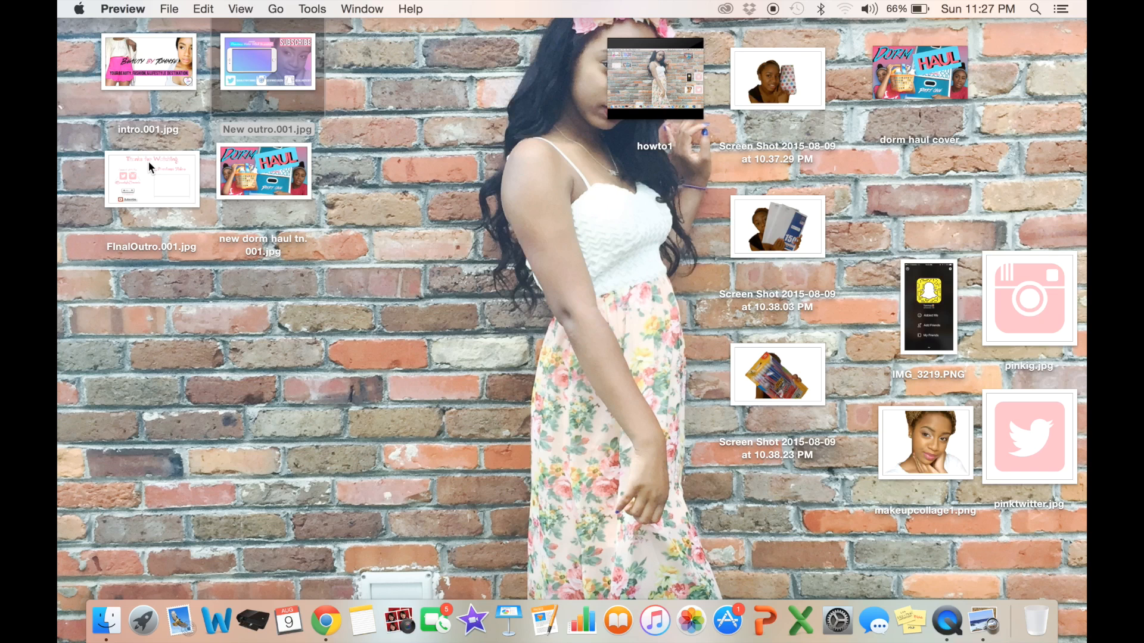
double_click(275, 102)
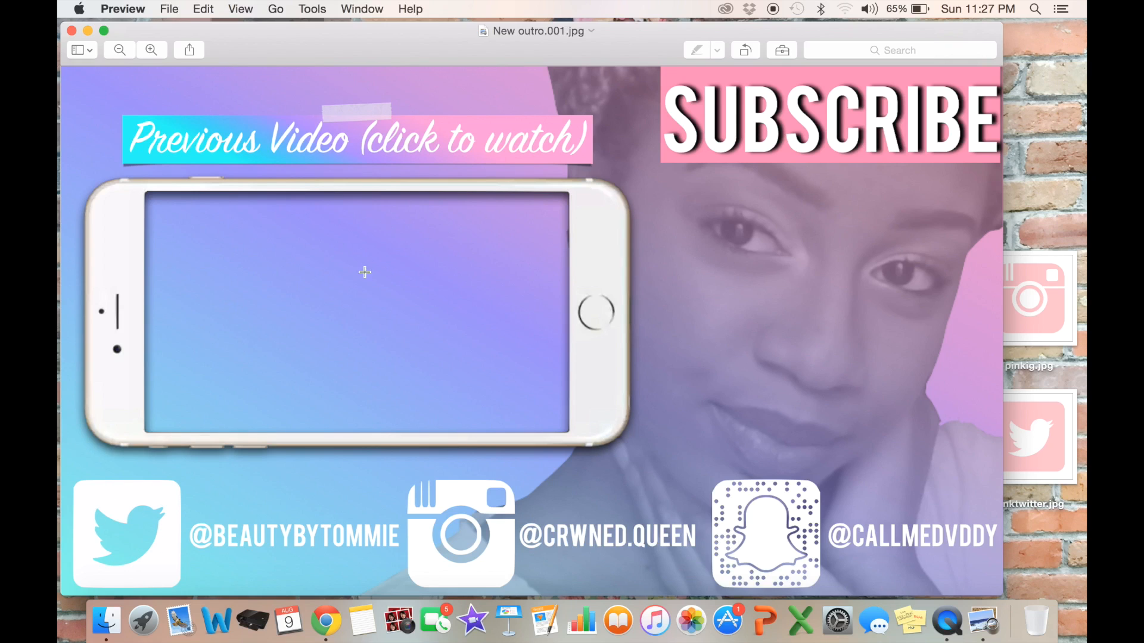
click(72, 31)
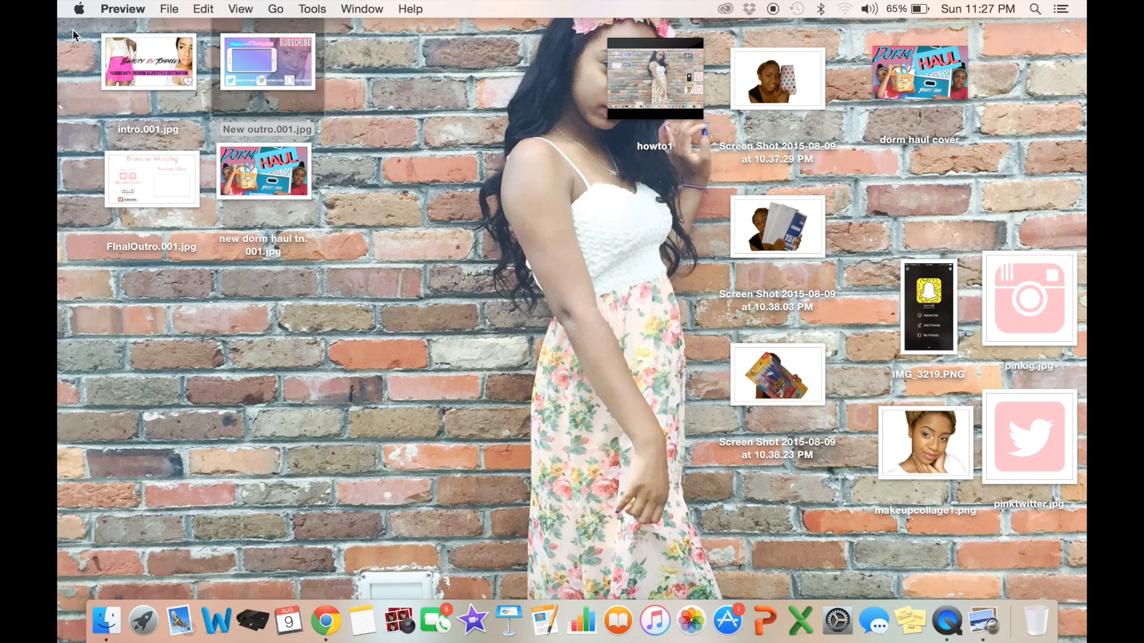